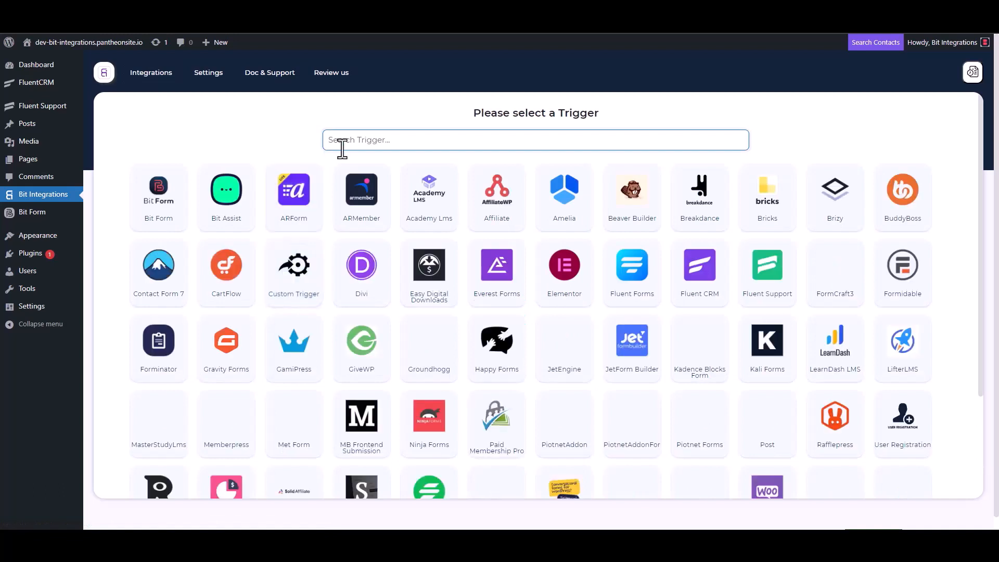
Choose Fluent Support as the trigger, copy its webhook URL and start fetching.
click(769, 281)
click(711, 251)
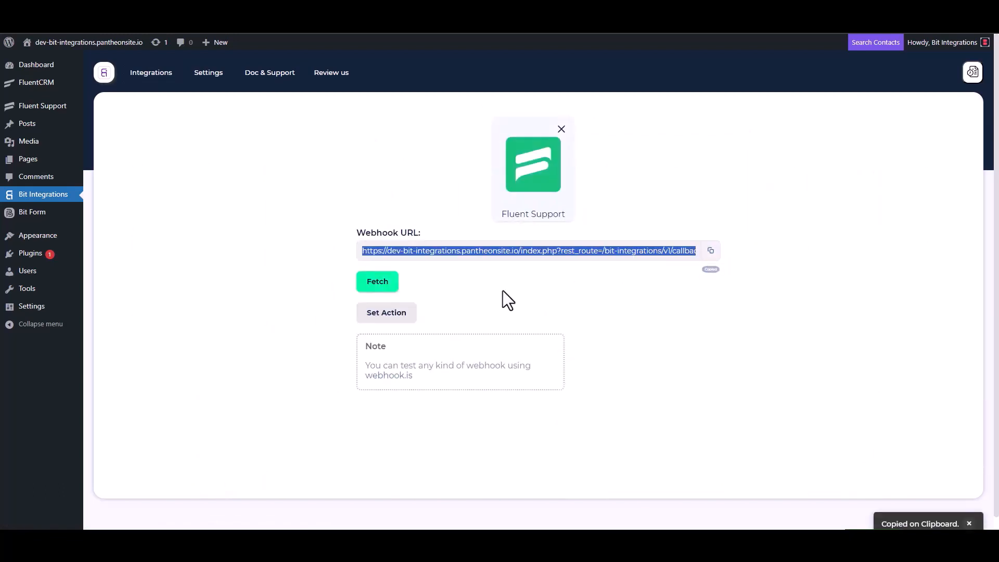
click(376, 286)
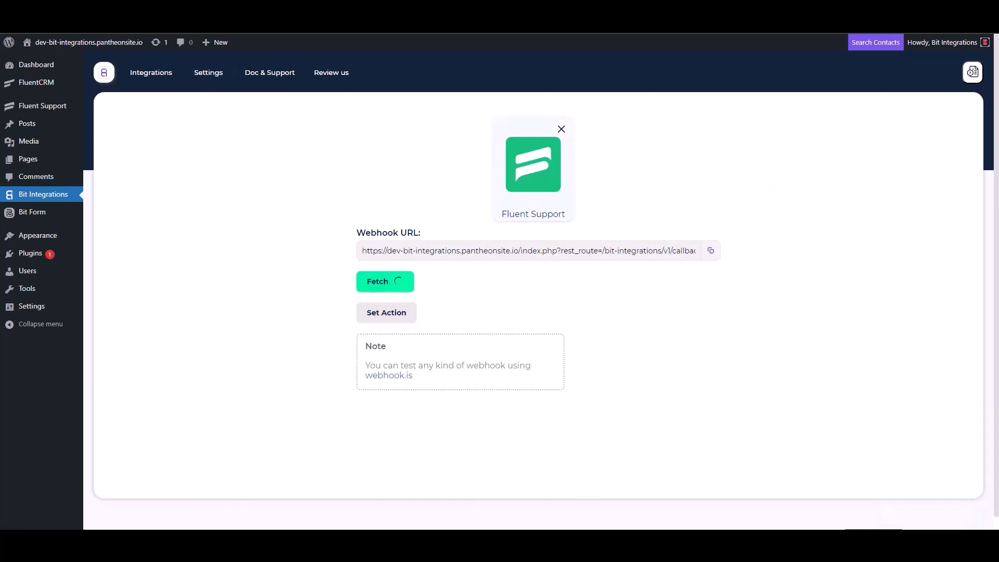
click(194, 11)
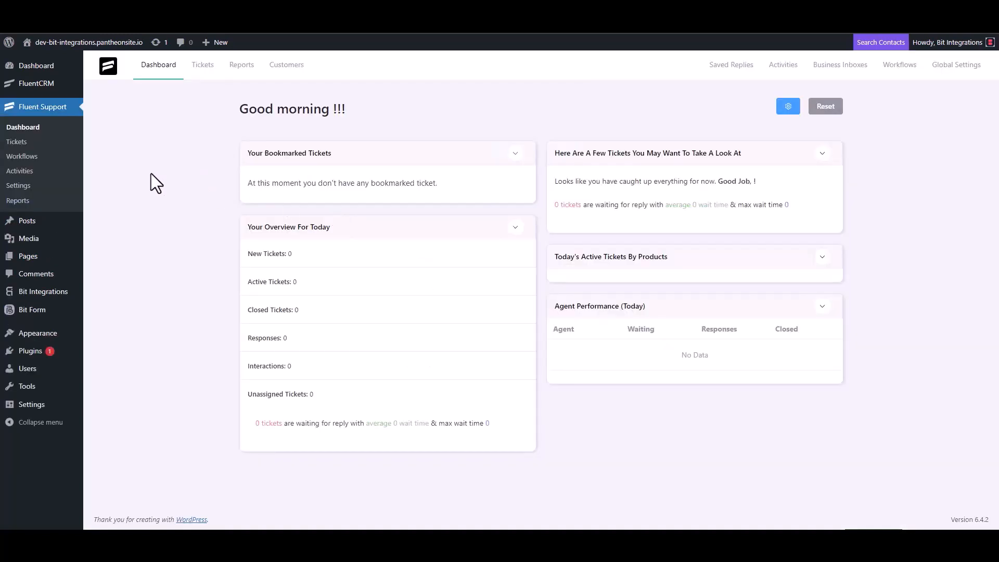
Create an automatic Fluent Support workflow named 'Bit Integrations' and open its editor.
click(34, 157)
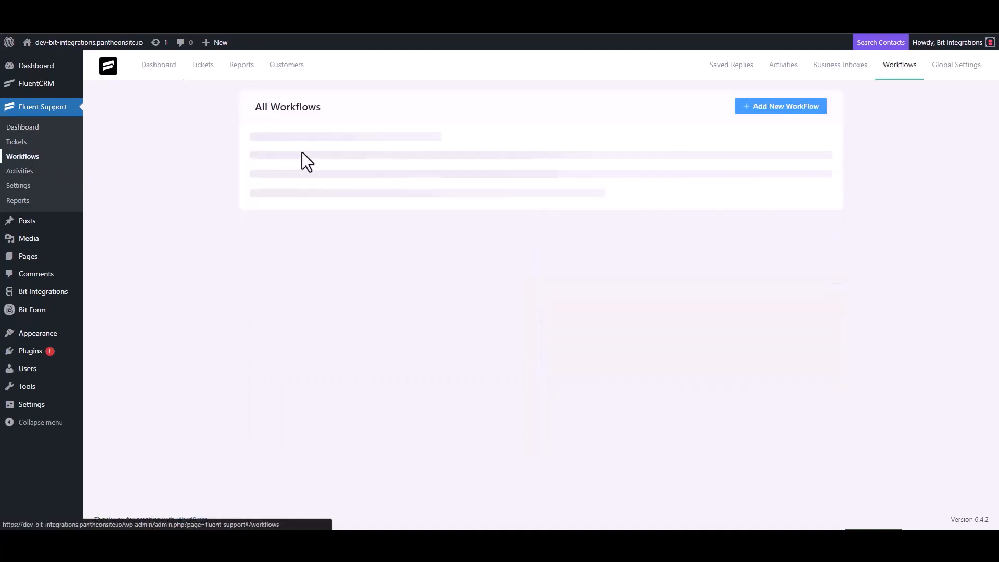
click(765, 108)
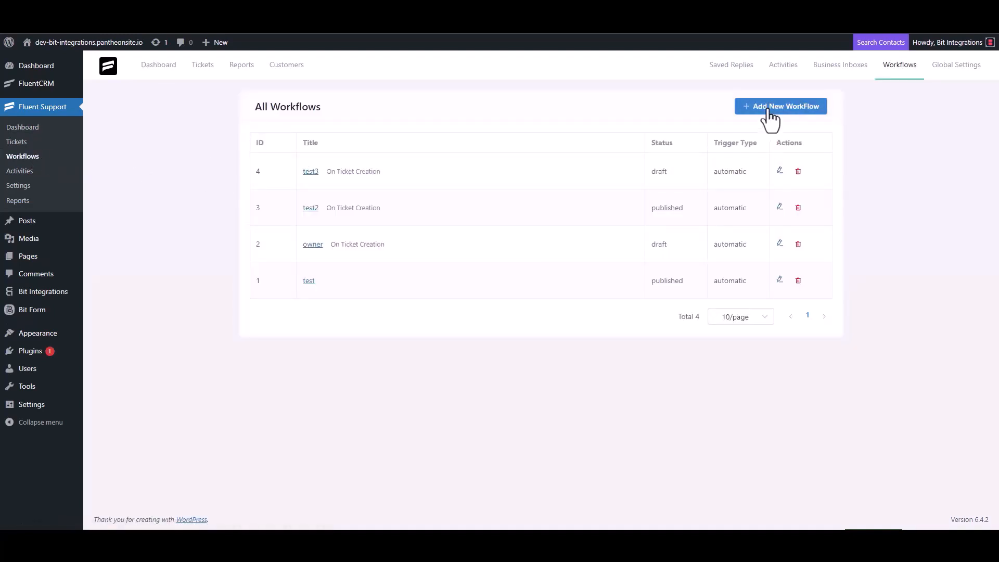
click(302, 125)
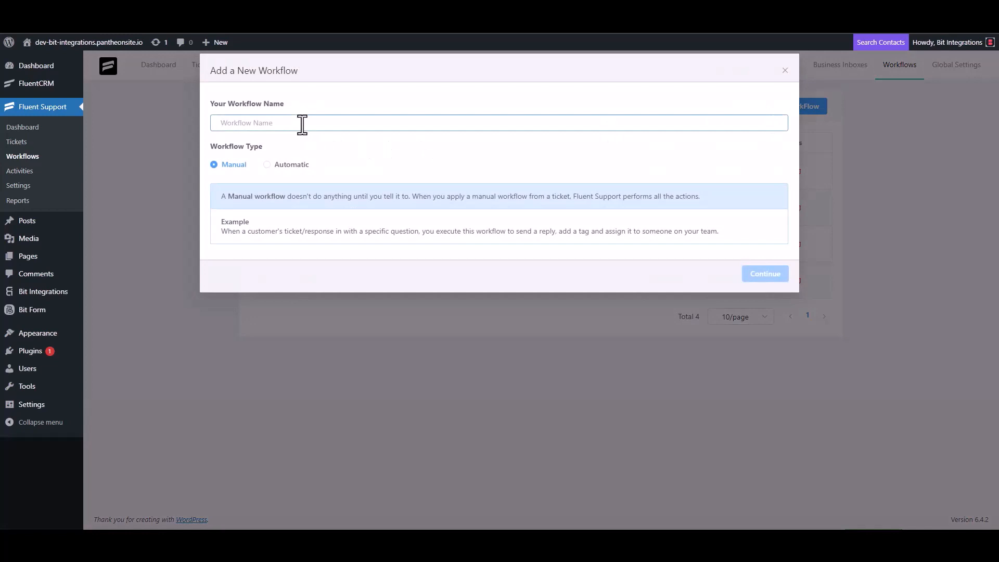
text(Bit Integrations)
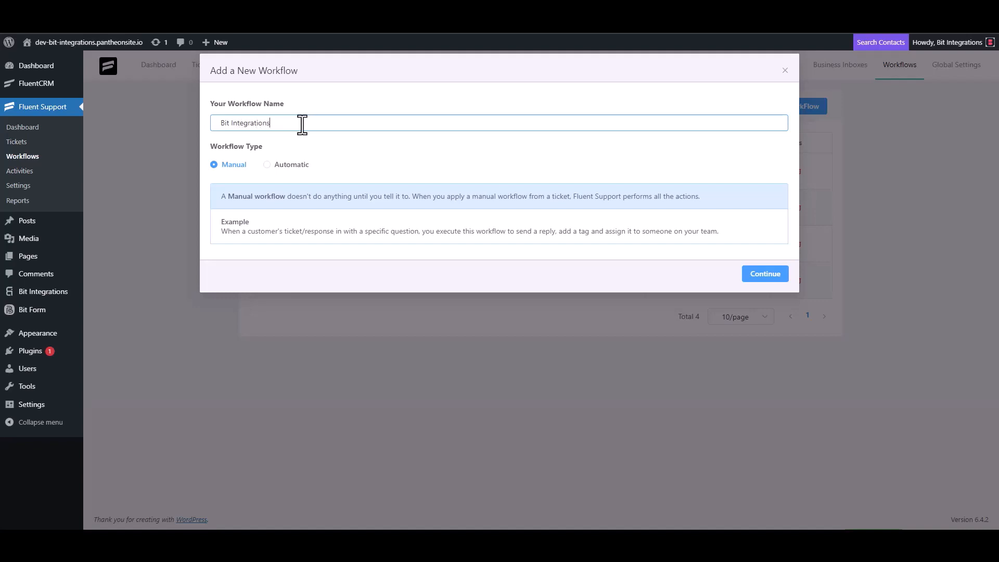
click(281, 165)
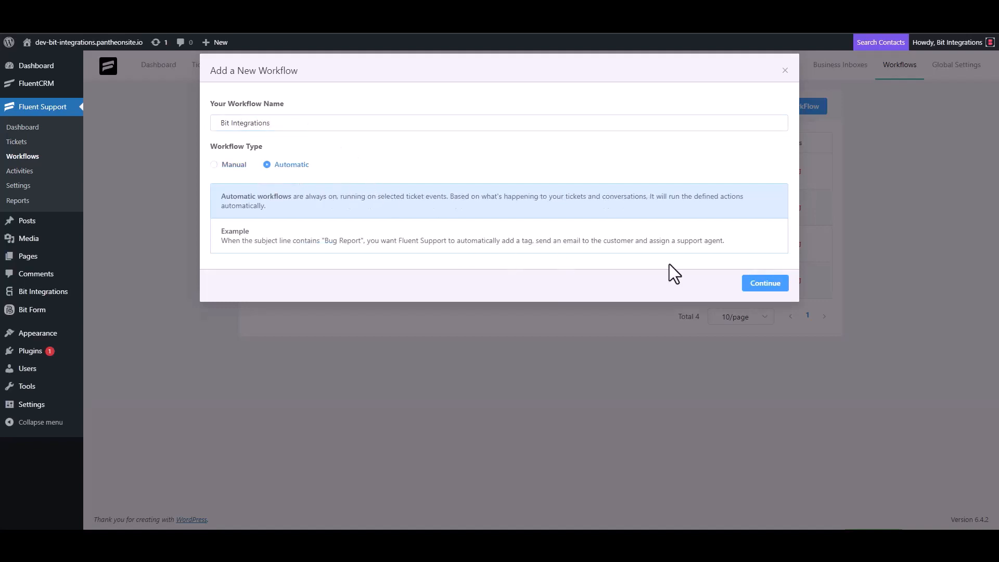
click(765, 284)
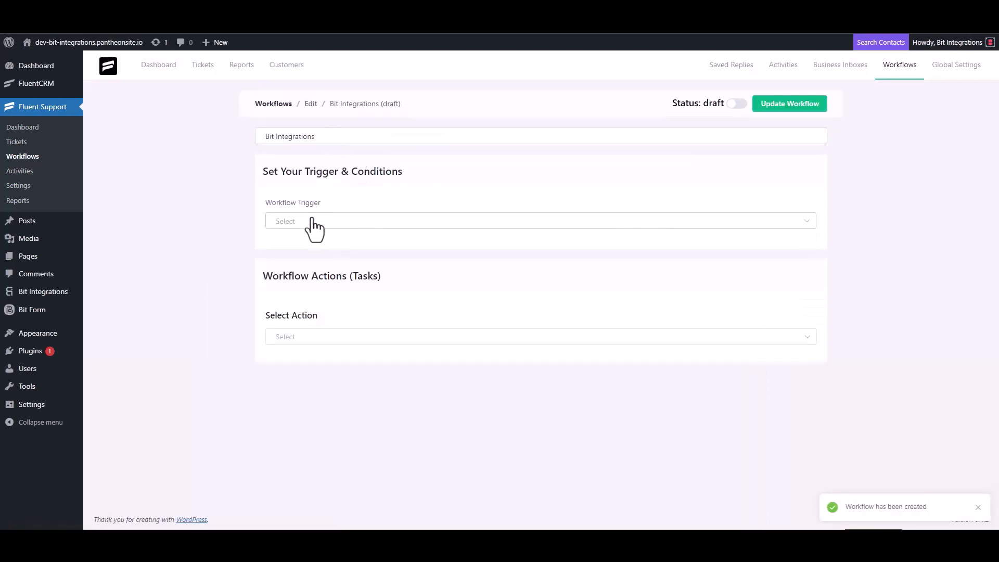
Set the workflow trigger to On Ticket Creation and add a Trigger Outgoing Webhook action.
click(311, 224)
click(308, 248)
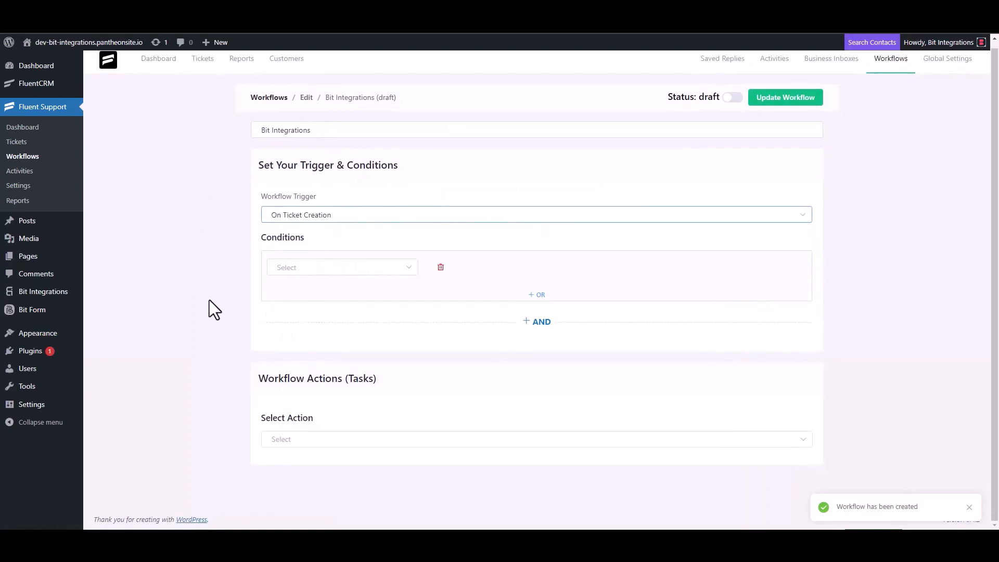
click(289, 436)
scroll(307, 364, down, 4)
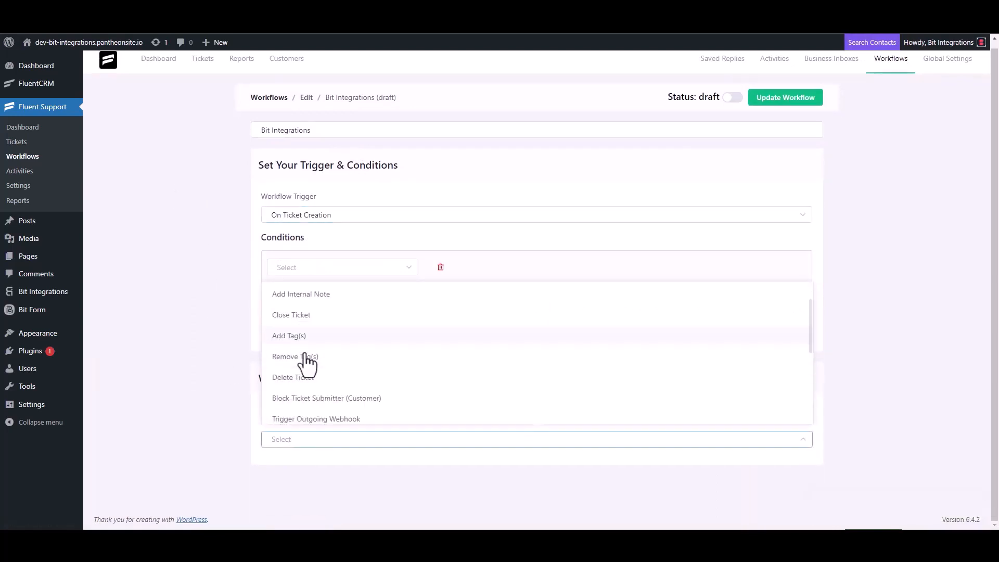
click(339, 296)
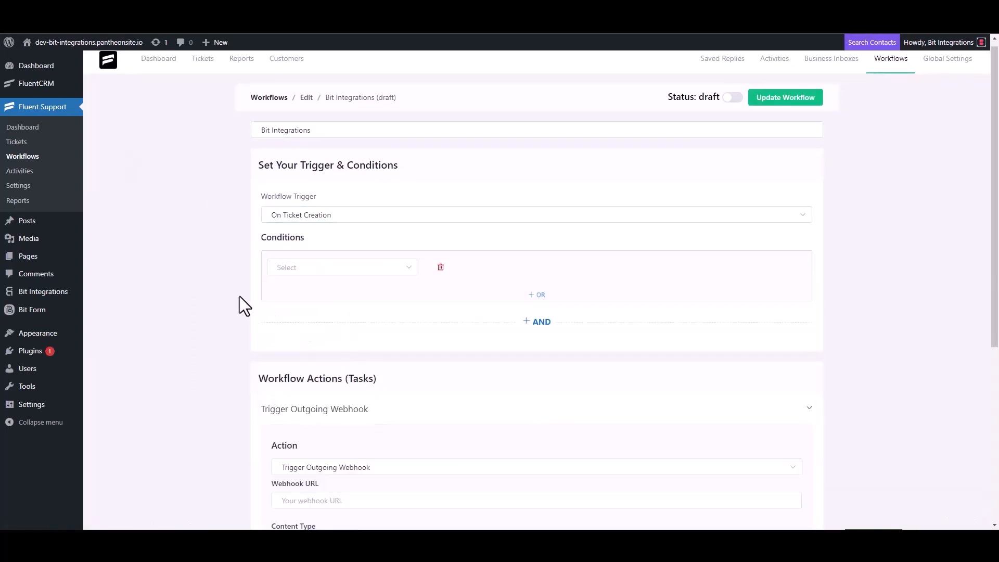
Paste the webhook URL, title the action 'Bit Integrations', save it and publish the workflow.
scroll(240, 295, down, 4)
click(338, 293)
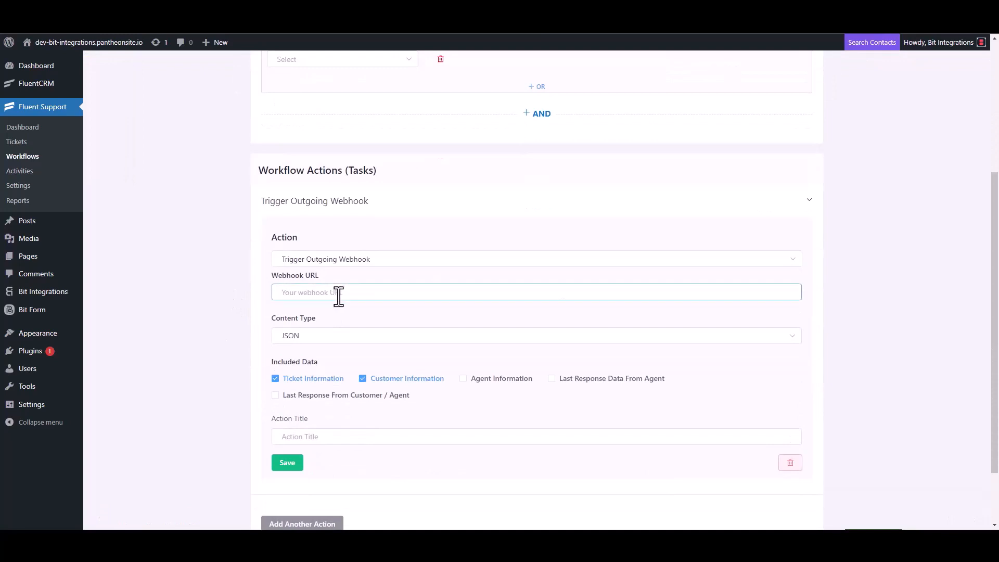
key(ctrl+v)
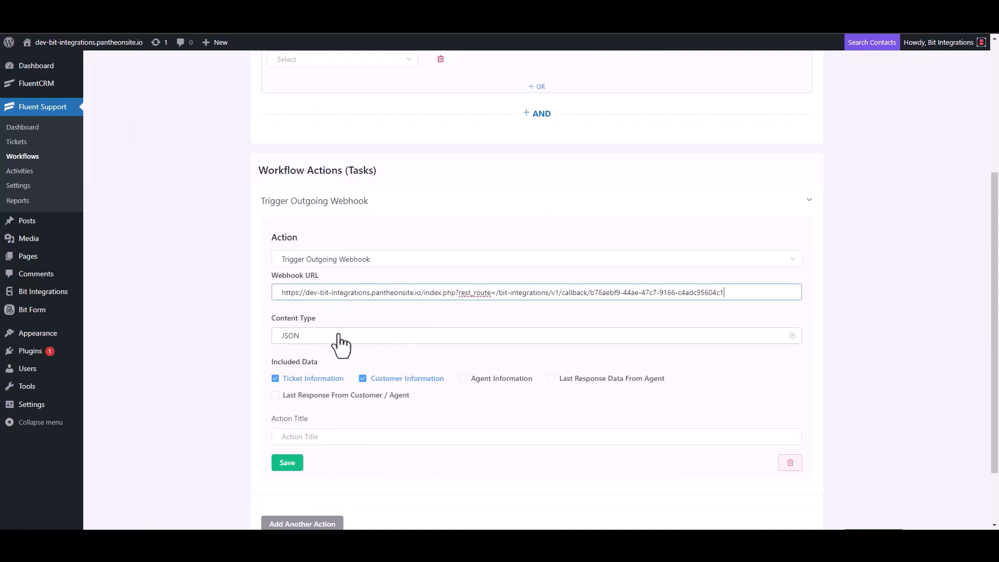
scroll(339, 346, down, 2)
click(312, 359)
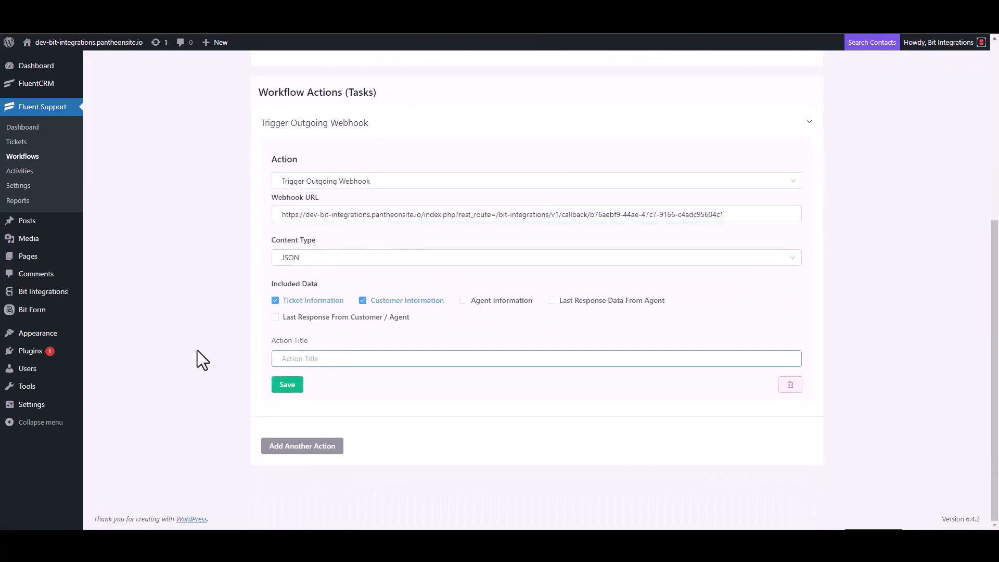
text(Bit Integrations)
click(286, 385)
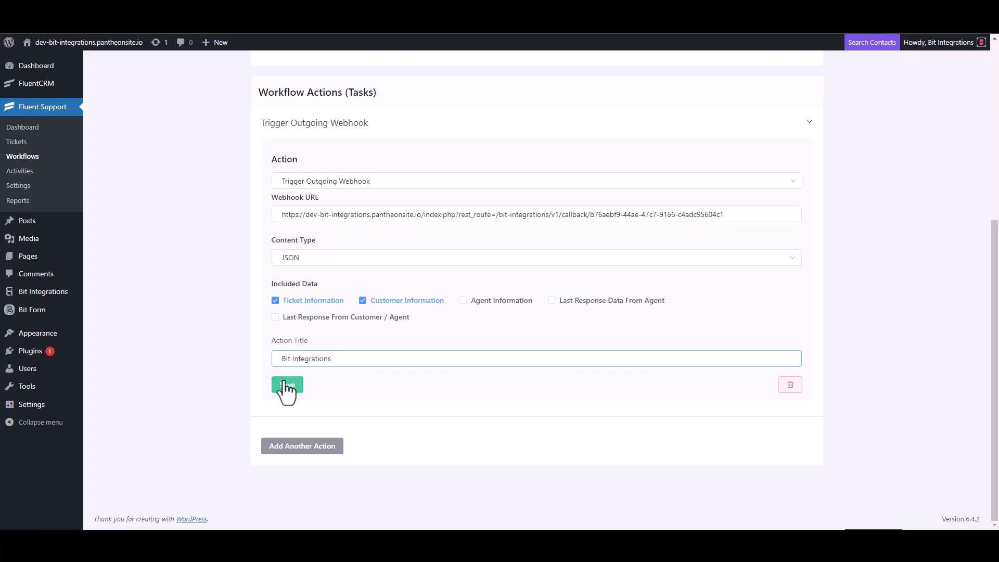
click(732, 96)
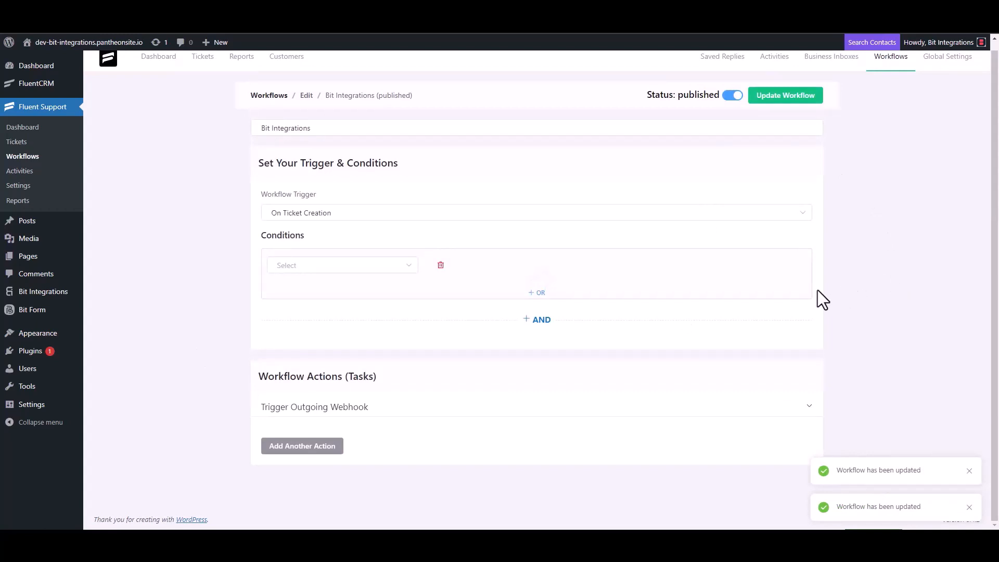
Start a new ticket for a newly created contact, entering its first name and email address.
click(25, 144)
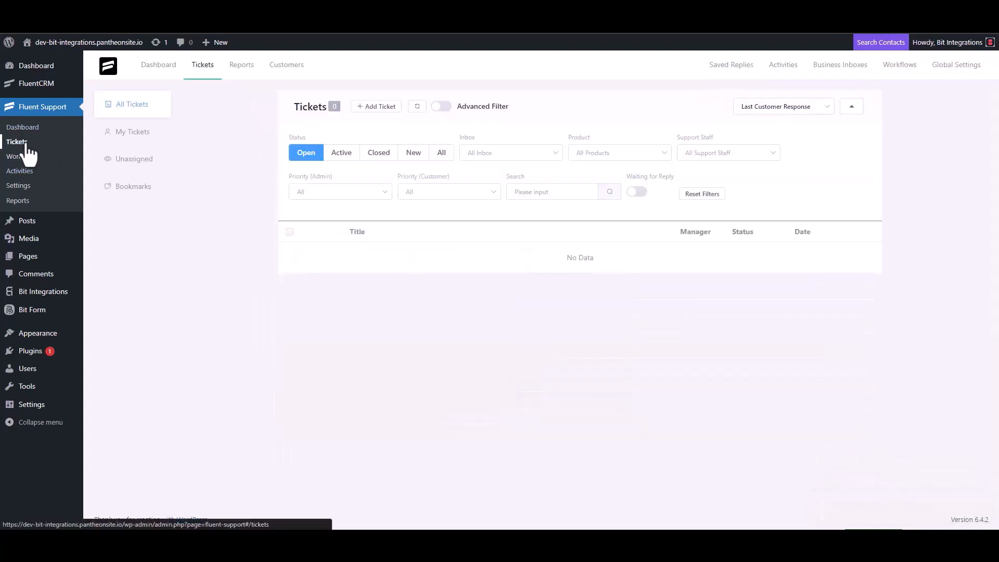
click(375, 107)
click(409, 134)
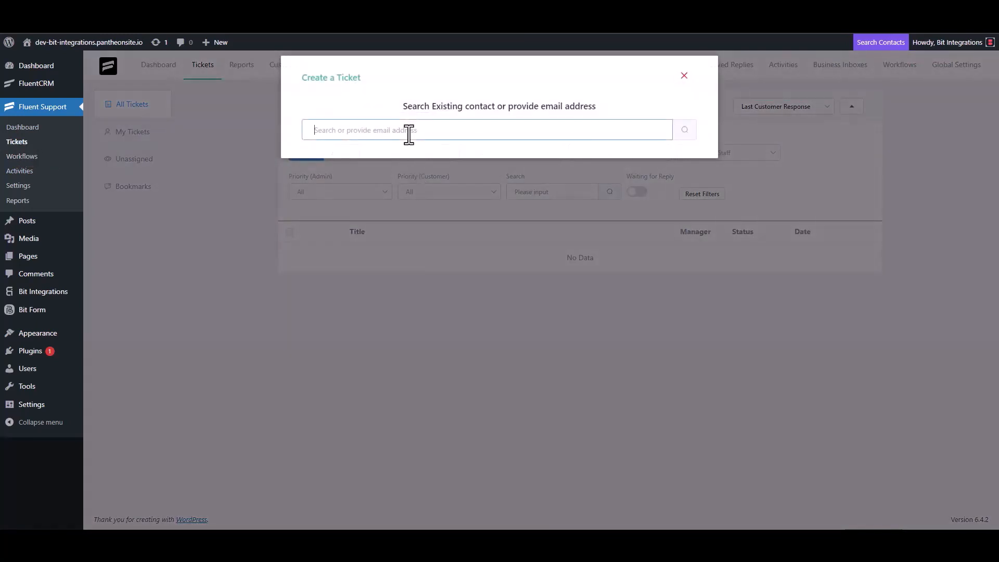
text(test@gmail.com)
click(682, 137)
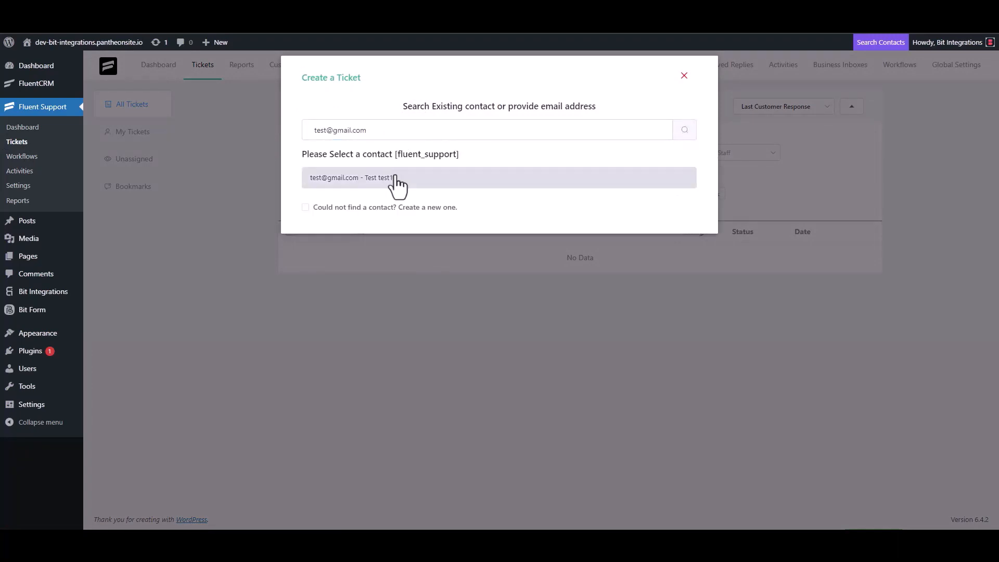
click(364, 207)
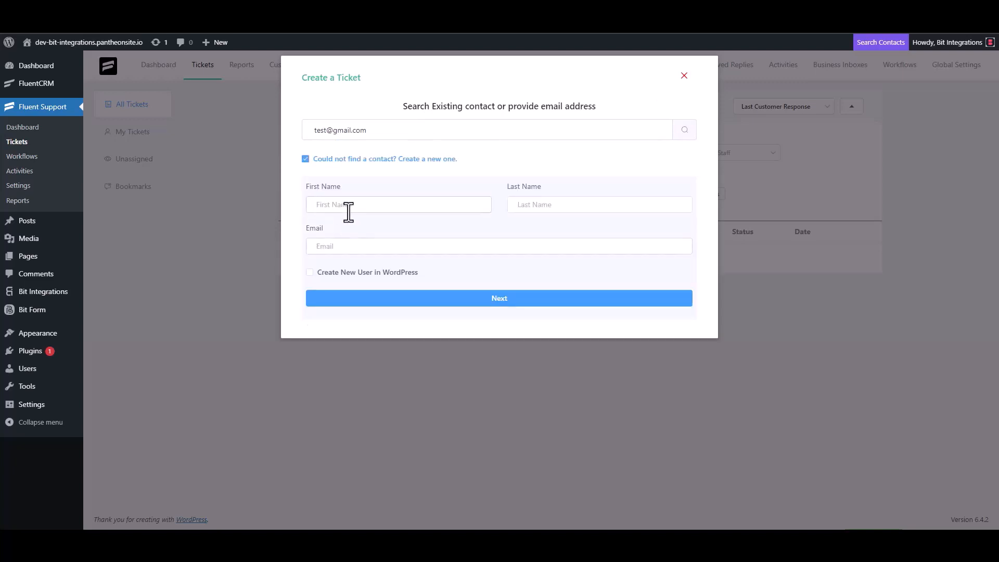
click(349, 204)
text(test3)
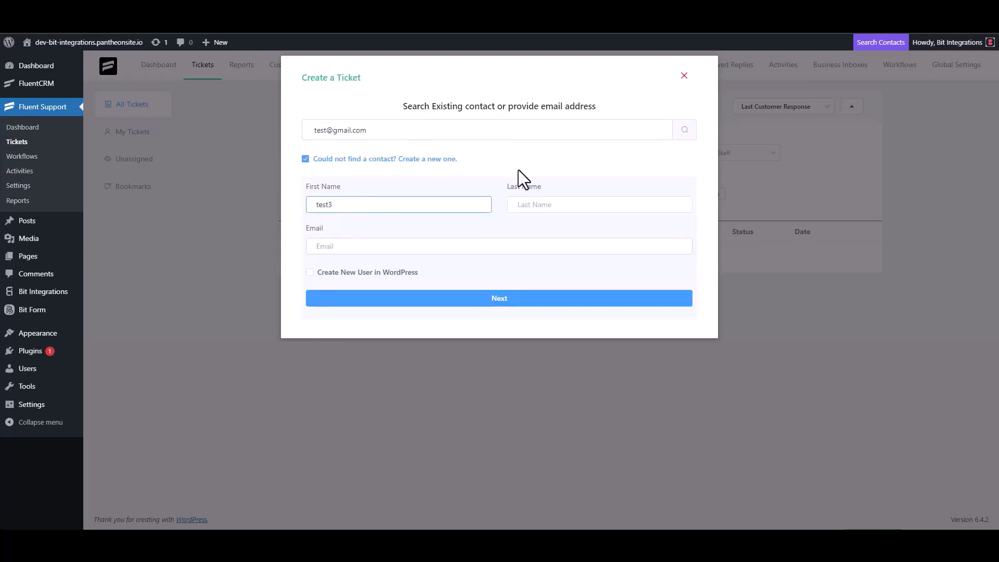
click(354, 248)
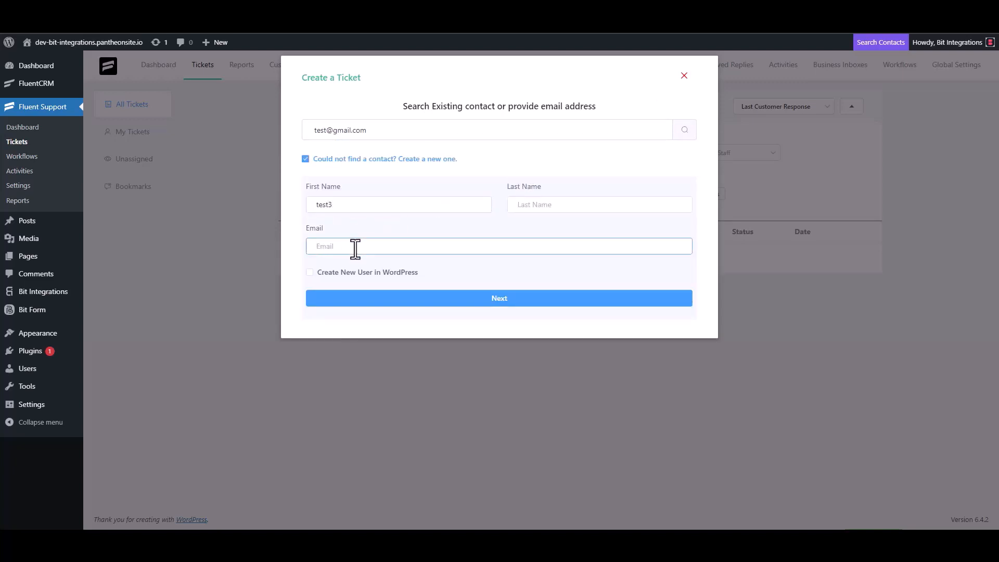
text(test3@gmail.com)
click(510, 299)
Create the ticket with subject 'test' and details 'test'.
click(364, 188)
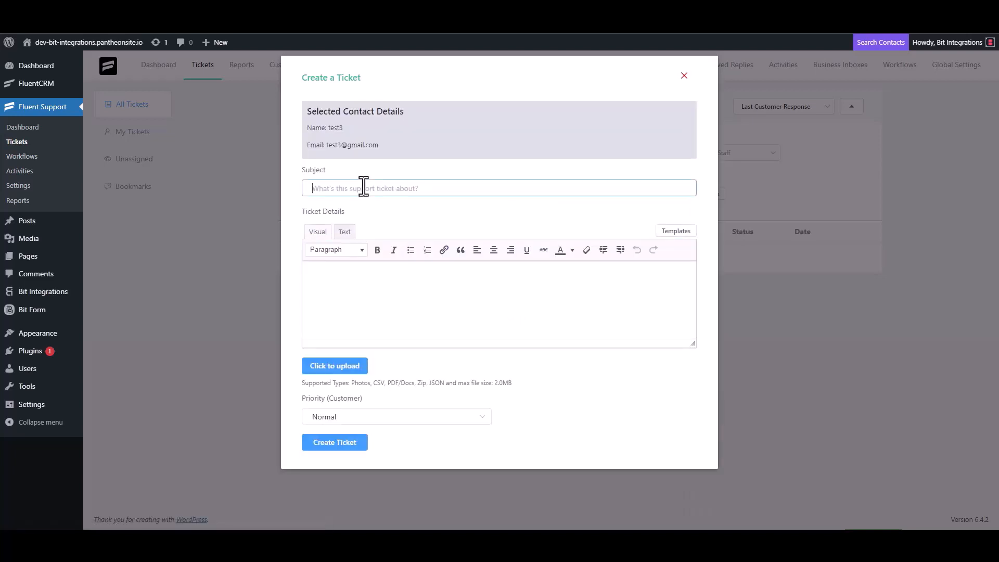
text(test)
click(353, 280)
text(test)
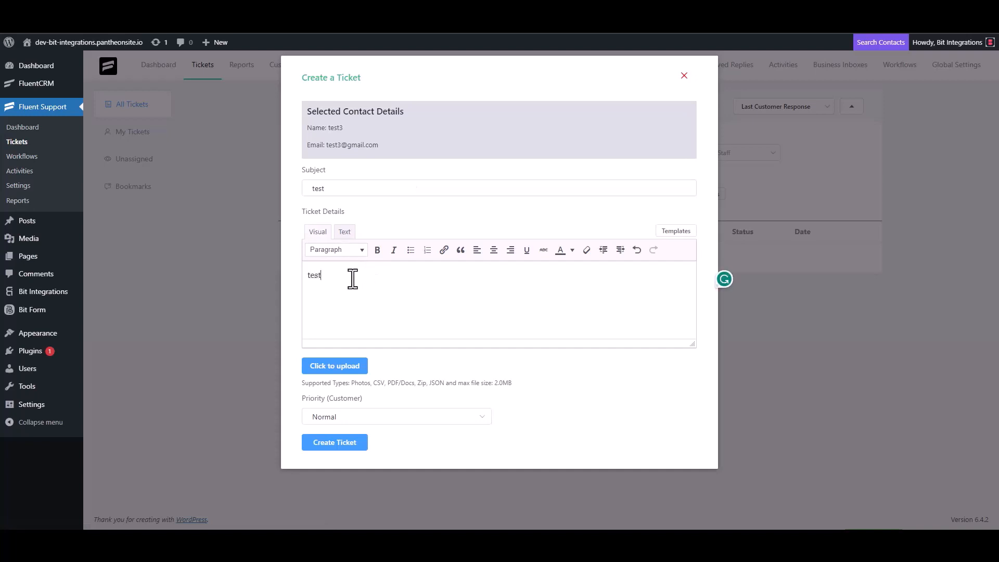
click(337, 441)
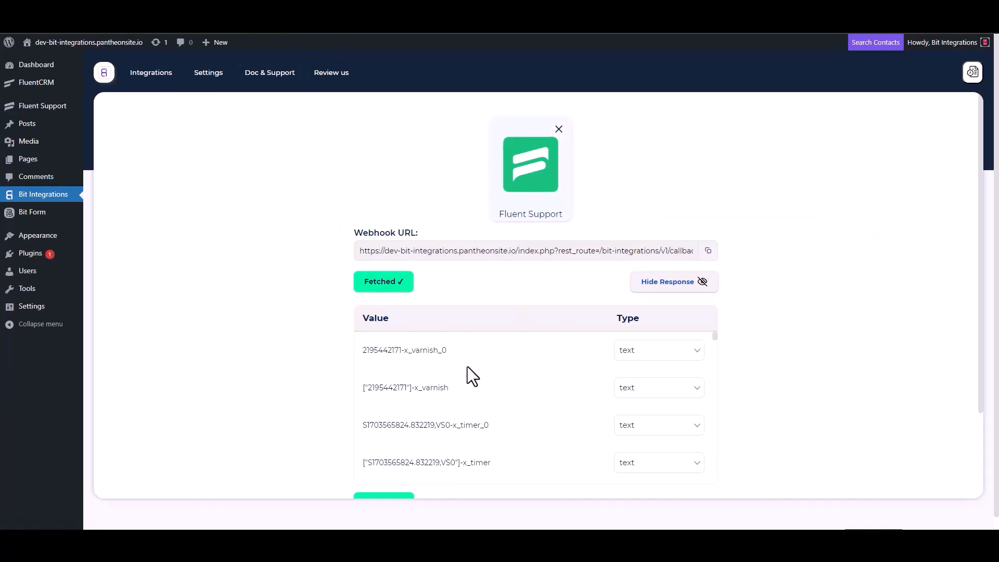
Pick Google Sheet as the action app and follow its Google API Console credentials link.
scroll(464, 367, down, 3)
scroll(325, 401, down, 2)
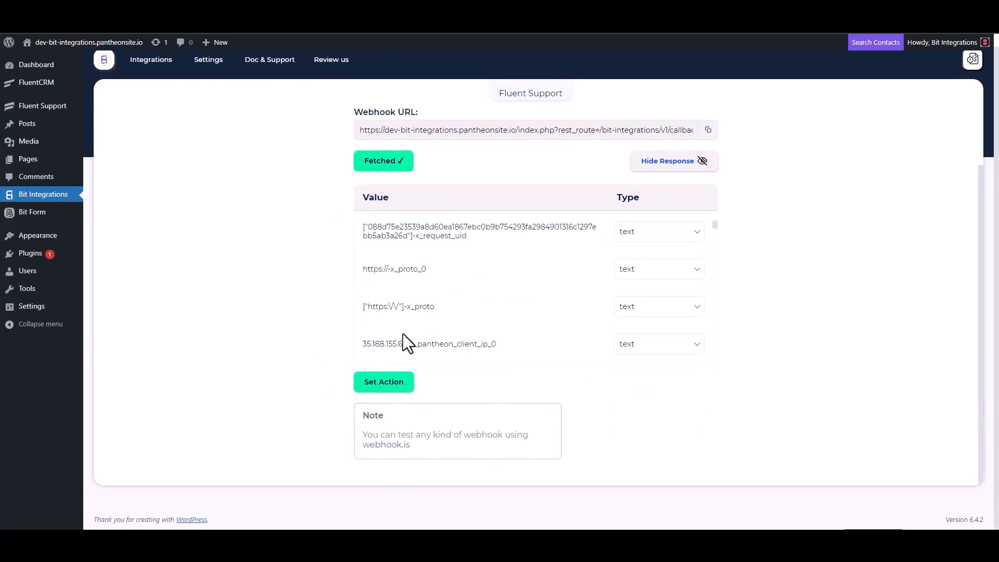
scroll(464, 283, down, 5)
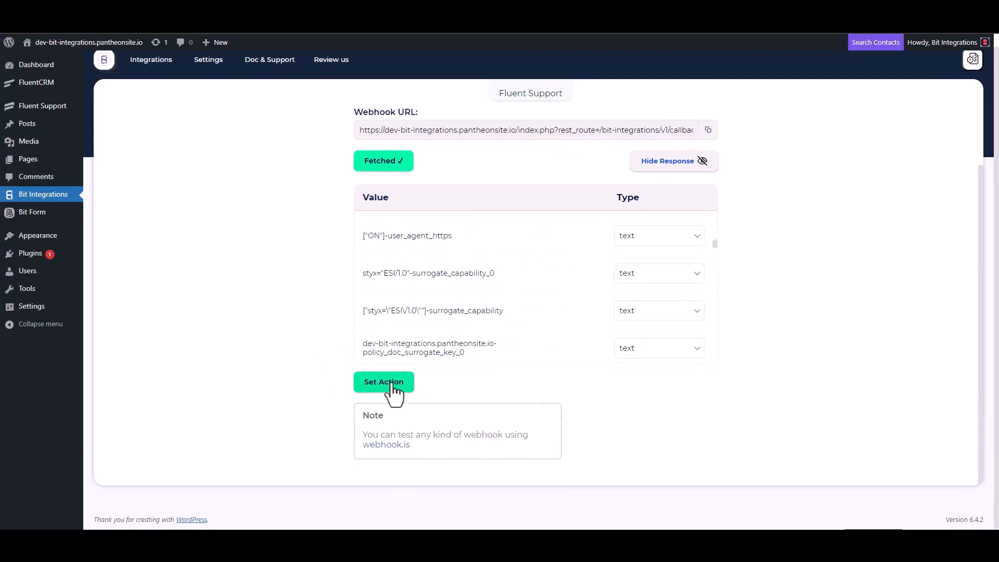
click(391, 383)
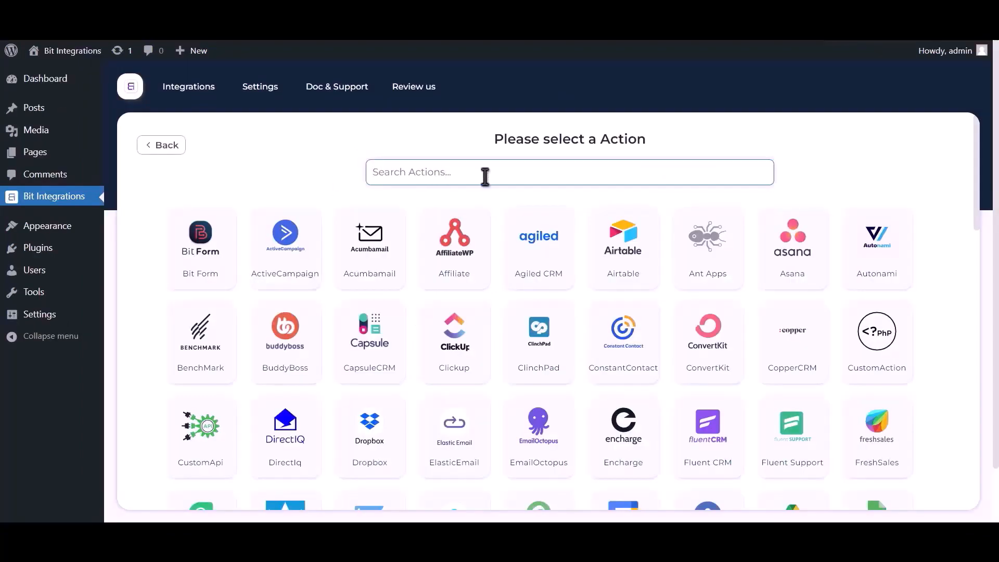
click(485, 176)
text(g)
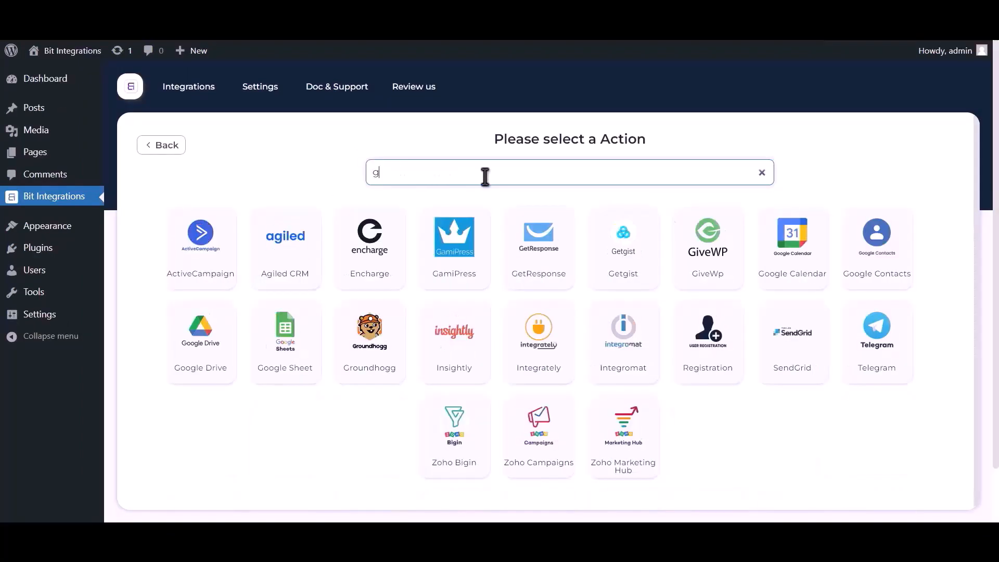
text(oogle sheet)
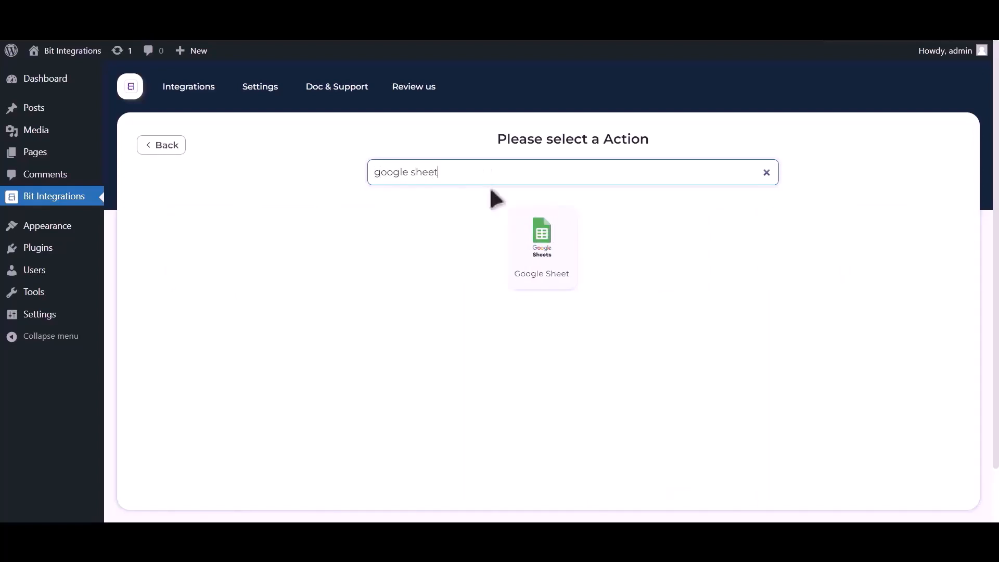
click(542, 250)
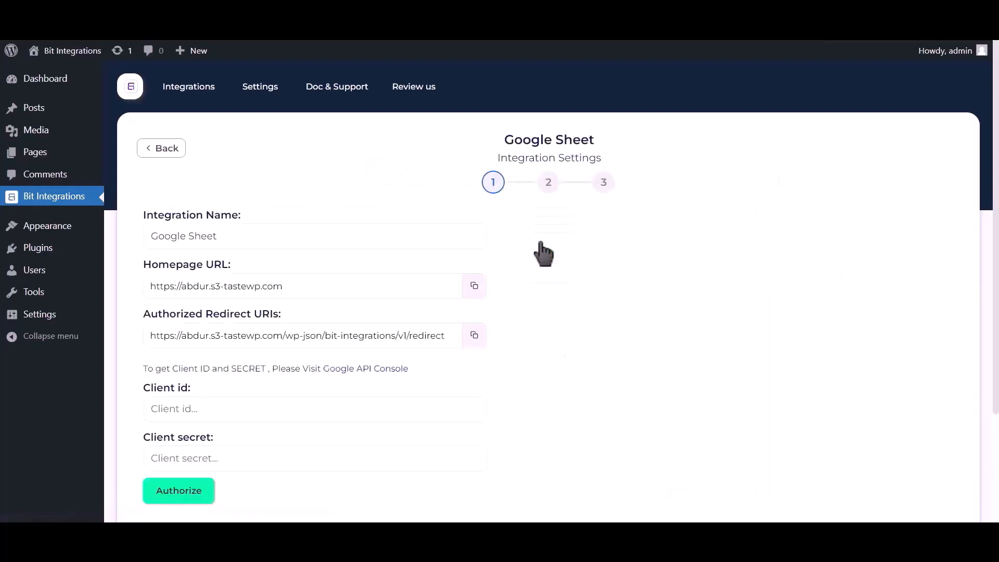
drag(145, 370, 350, 370)
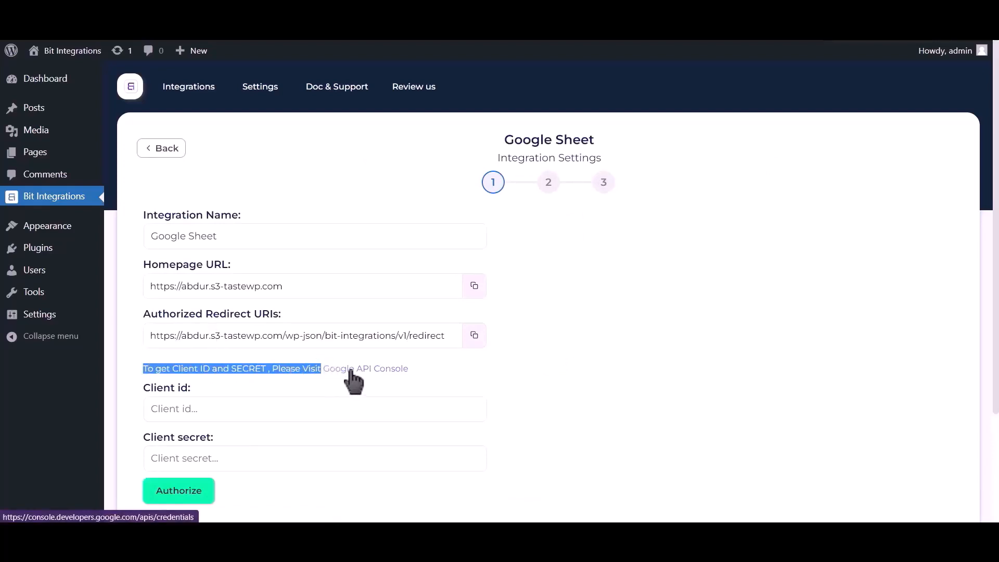
click(349, 370)
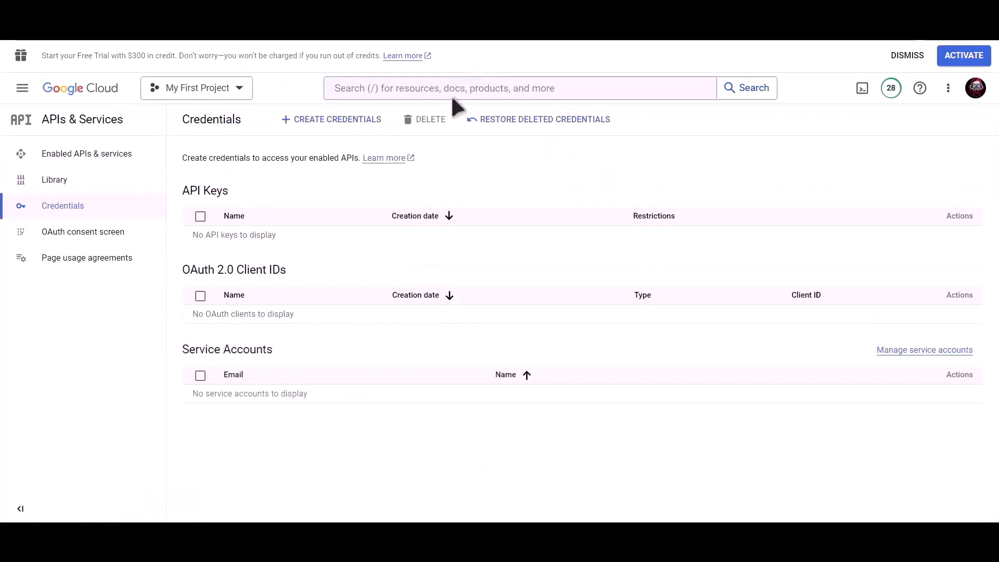
Find and enable the Google Drive API.
click(457, 93)
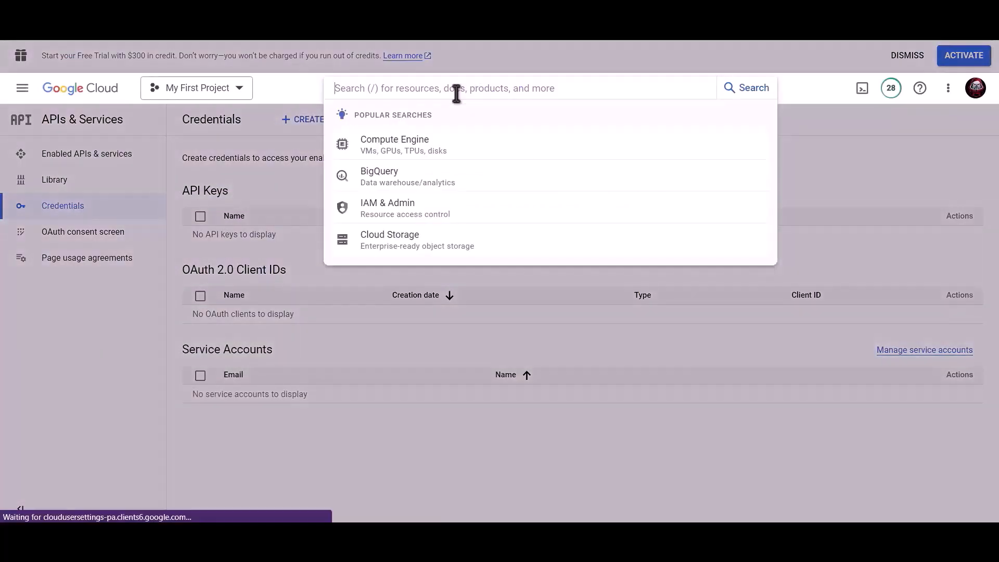
text(Google drive api)
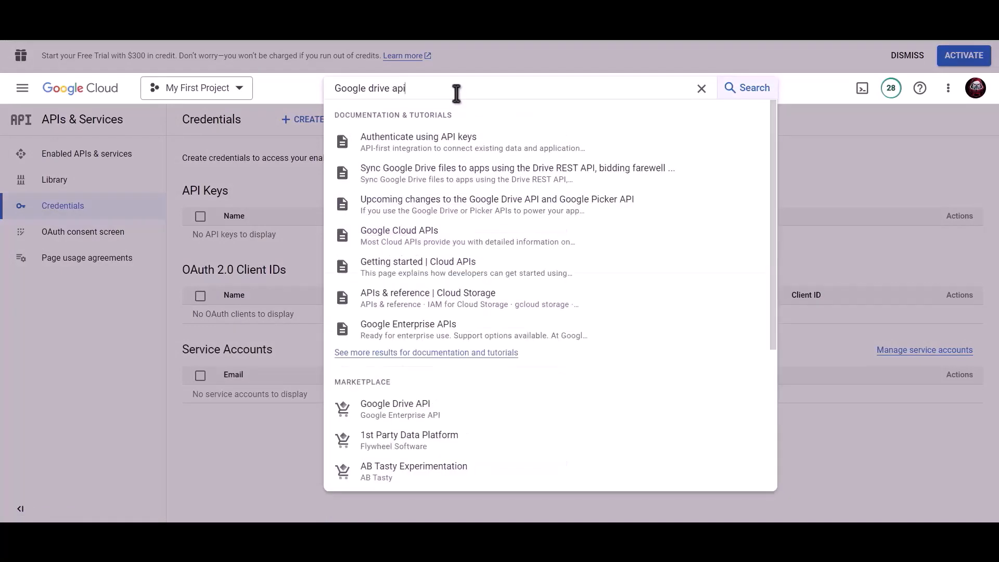
click(415, 411)
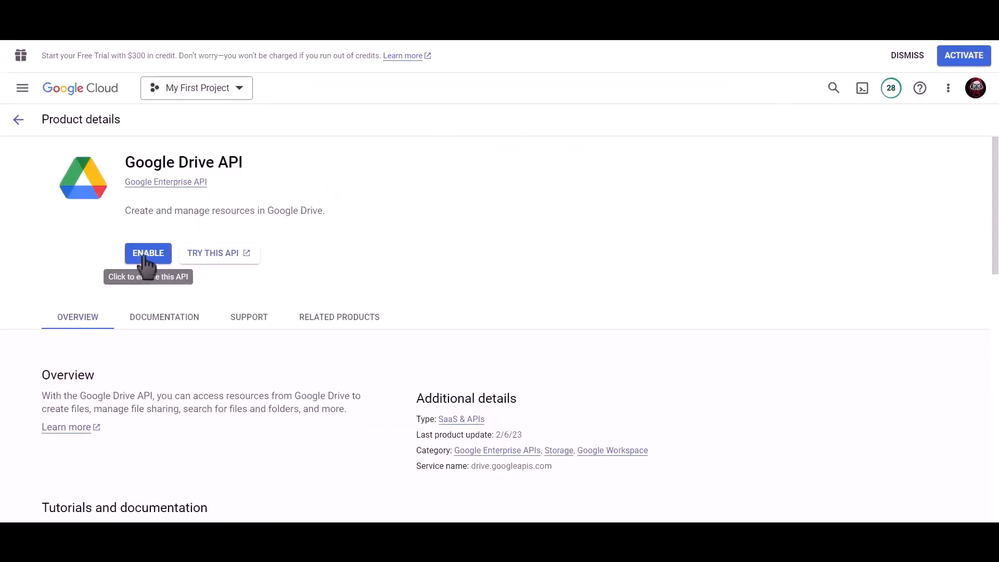
click(147, 259)
Find and enable the Google Sheets API.
click(533, 88)
text(g)
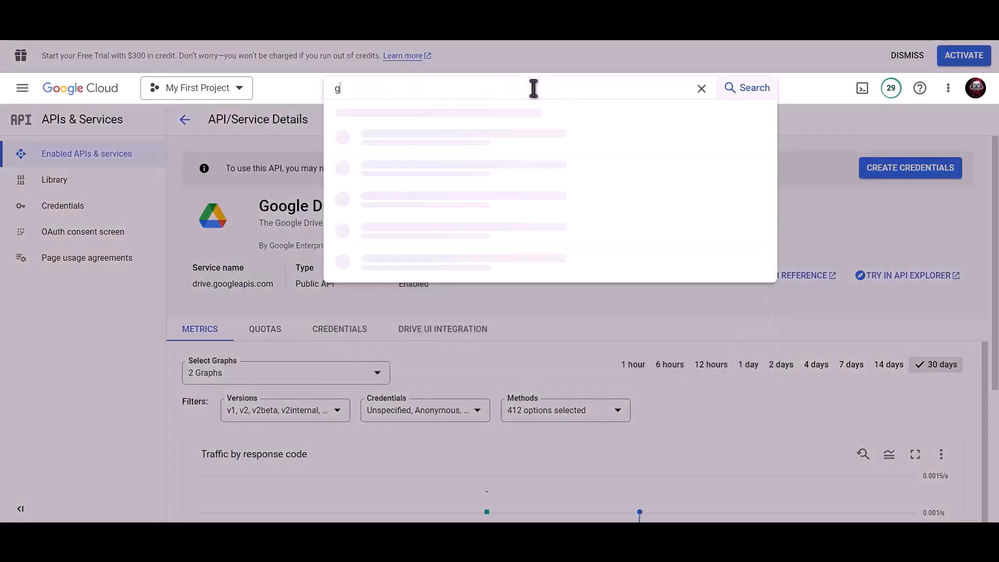
text(oogle sheet)
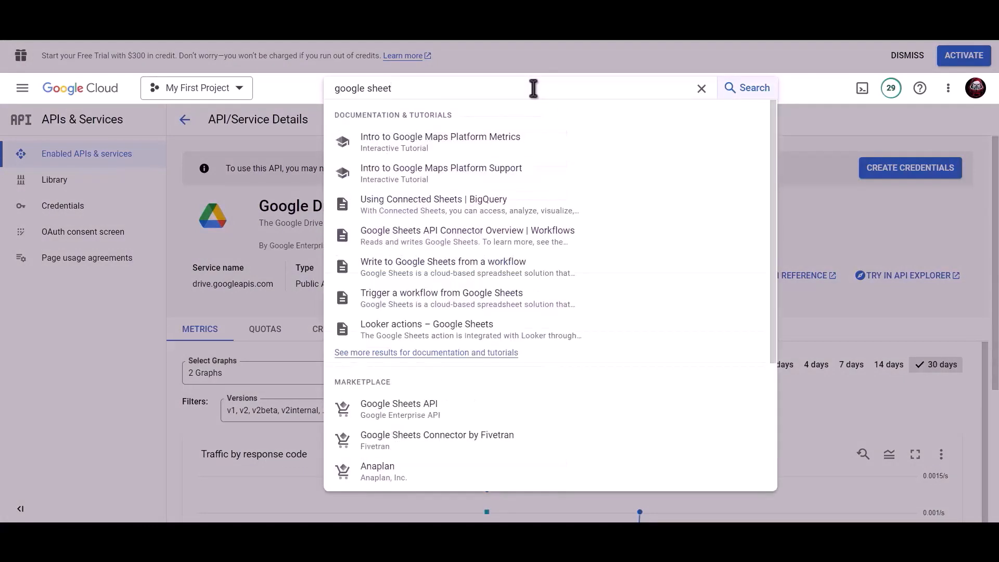
click(419, 411)
click(136, 255)
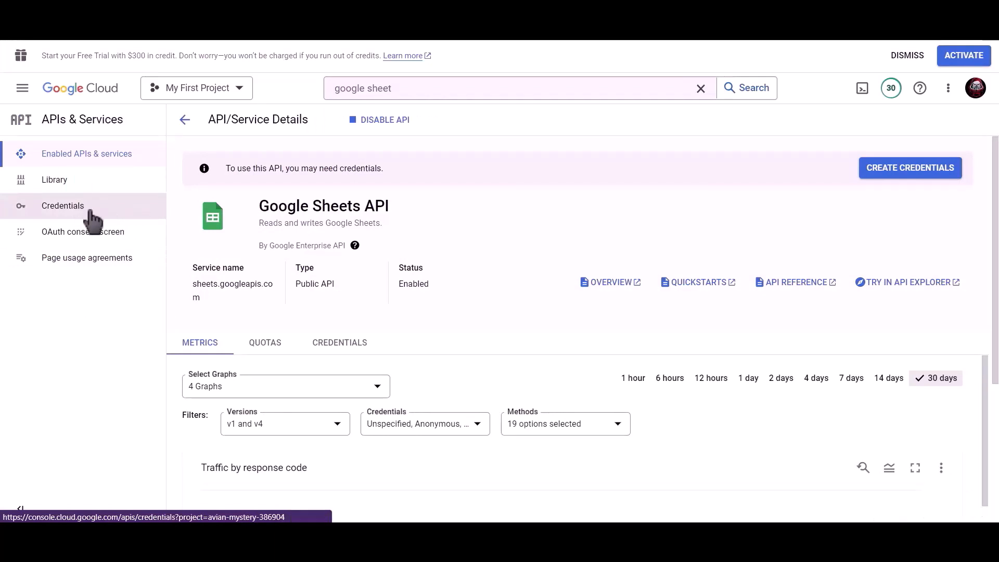
click(91, 213)
Start a Web application OAuth client ID named 'Bit Integrations'.
click(341, 123)
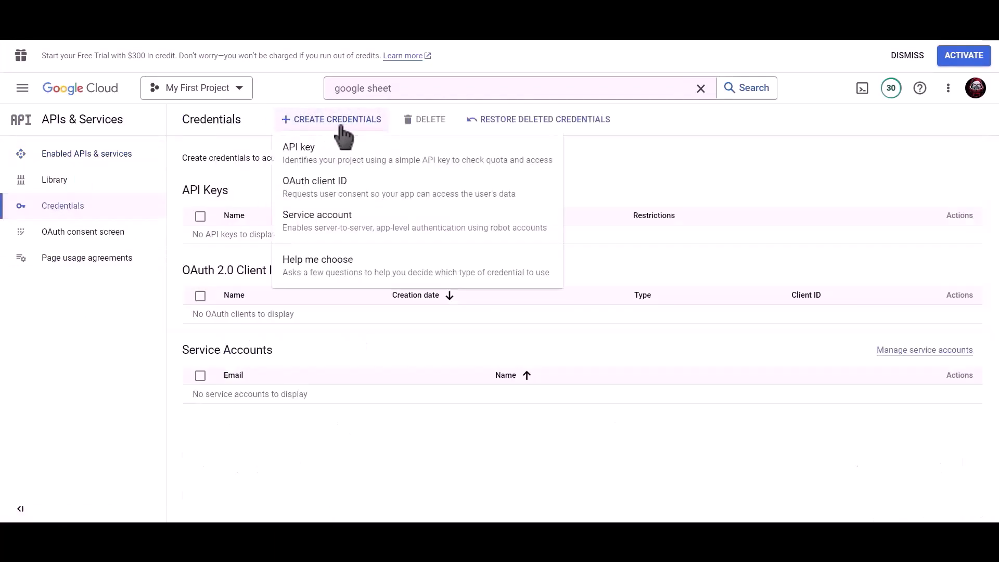
click(386, 188)
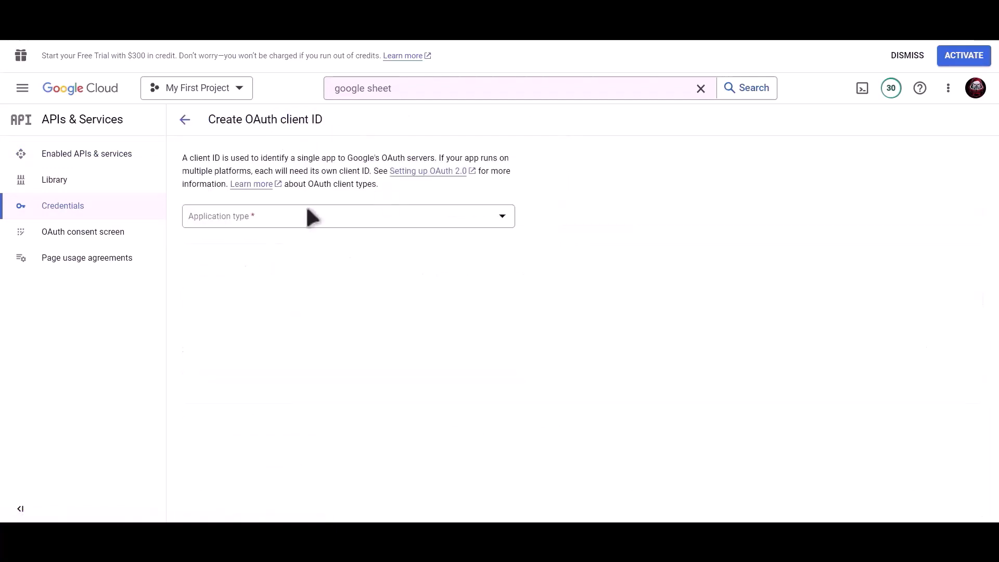
click(309, 218)
click(323, 229)
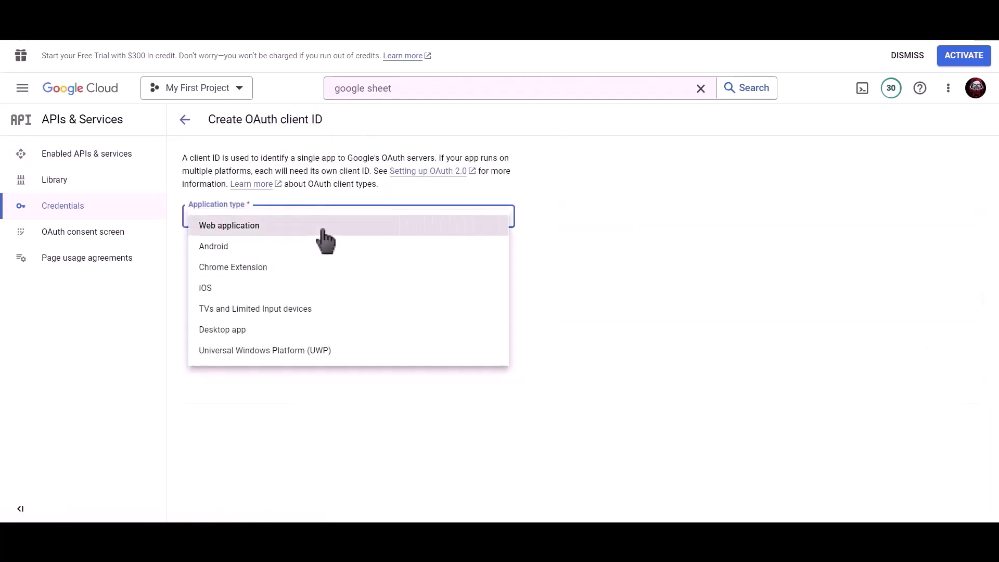
drag(300, 253, 186, 254)
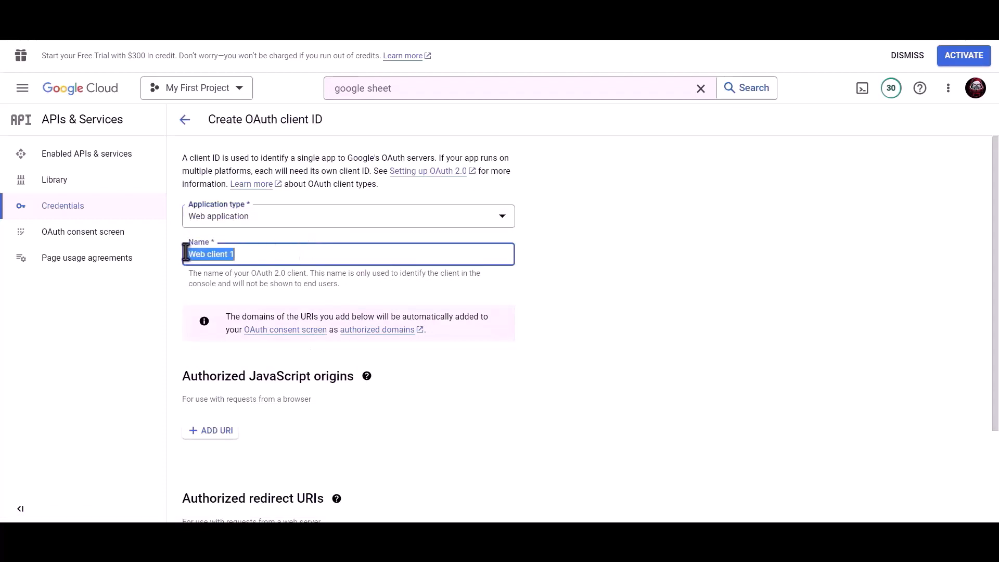
text(Bit Integrations)
Copy Bit Integrations' authorized redirect URI and add an empty redirect URI entry in Google Cloud.
scroll(350, 267, down, 3)
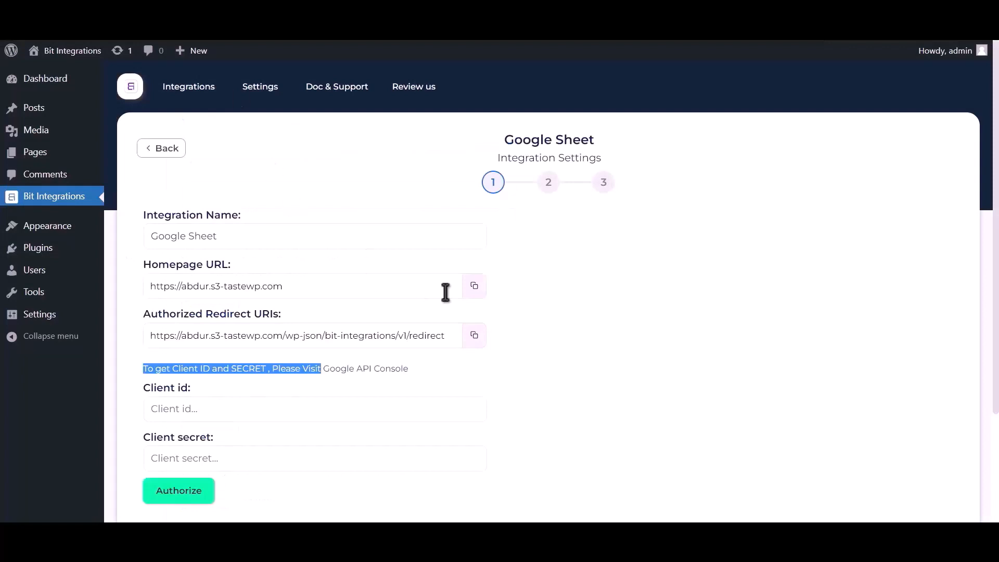
click(473, 337)
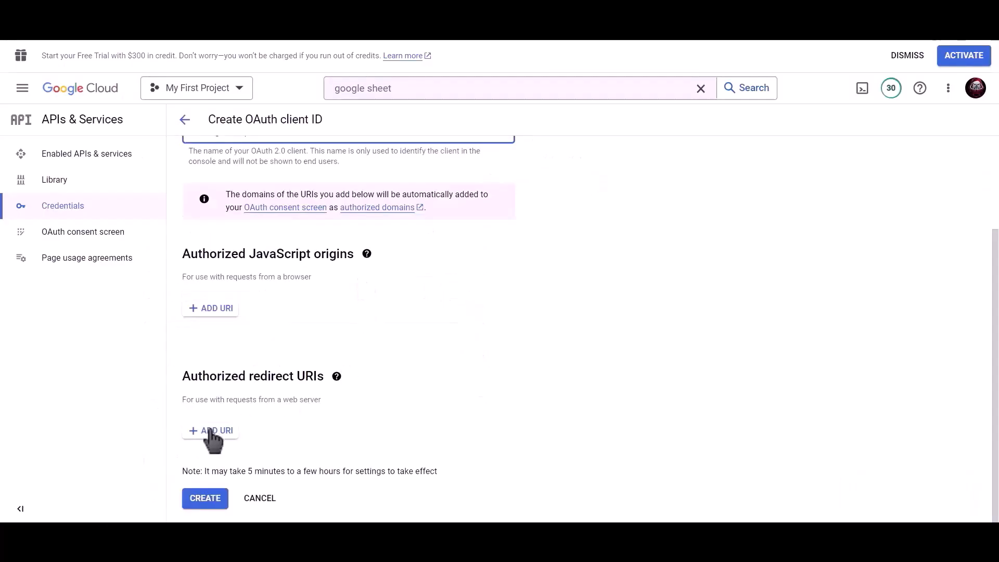
click(211, 431)
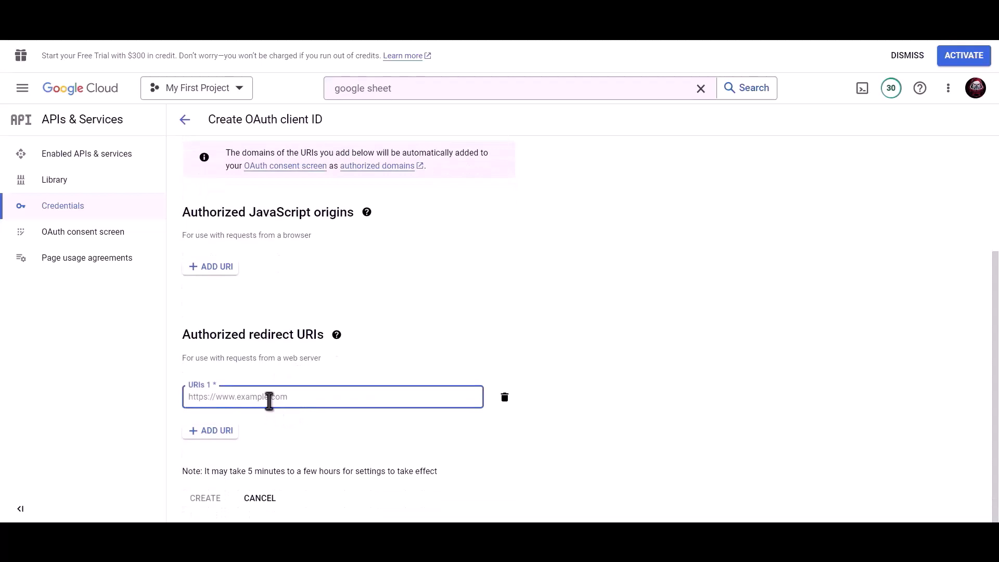
Paste the redirect URI and create the Bit Integrations OAuth client.
key(ctrl+v)
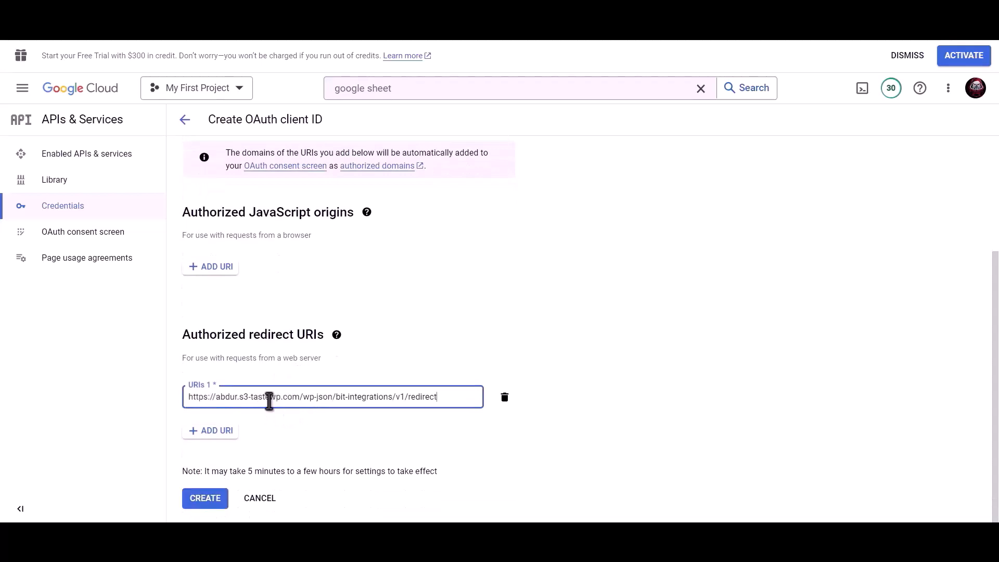
click(207, 501)
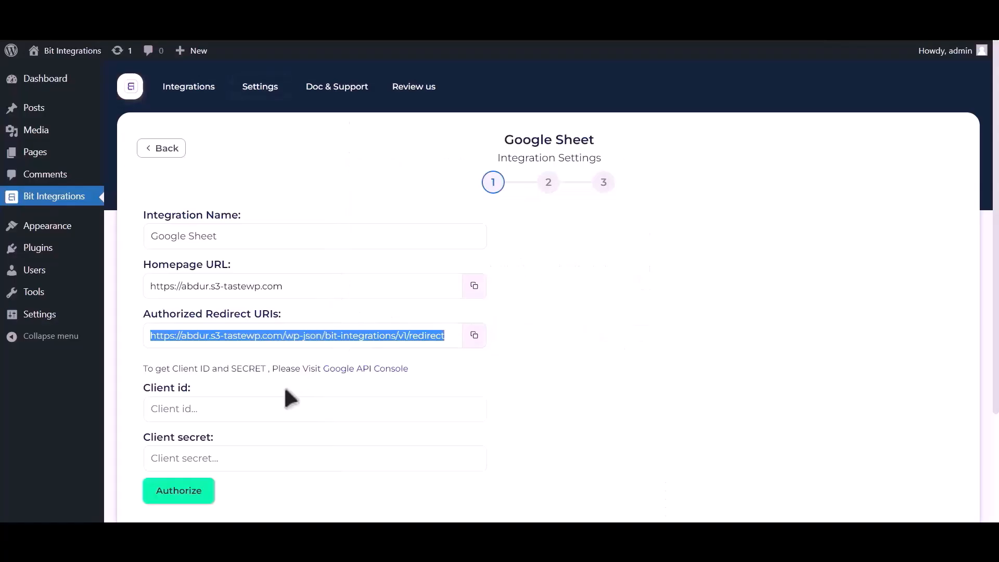
Paste the new Google client ID and client secret into Bit Integrations' Client id and Client secret fields.
click(248, 409)
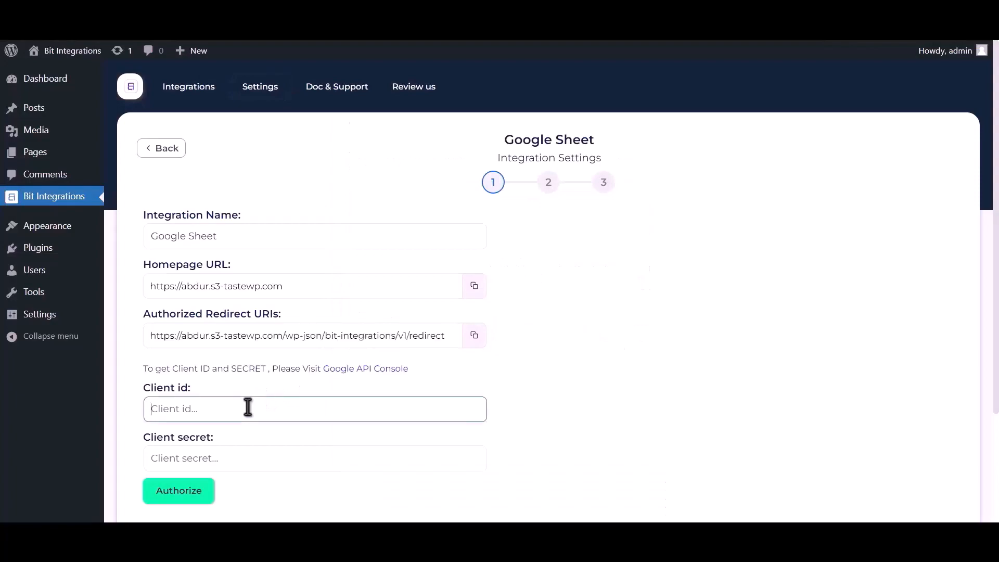
key(ctrl+v)
key(ctrl+Tab)
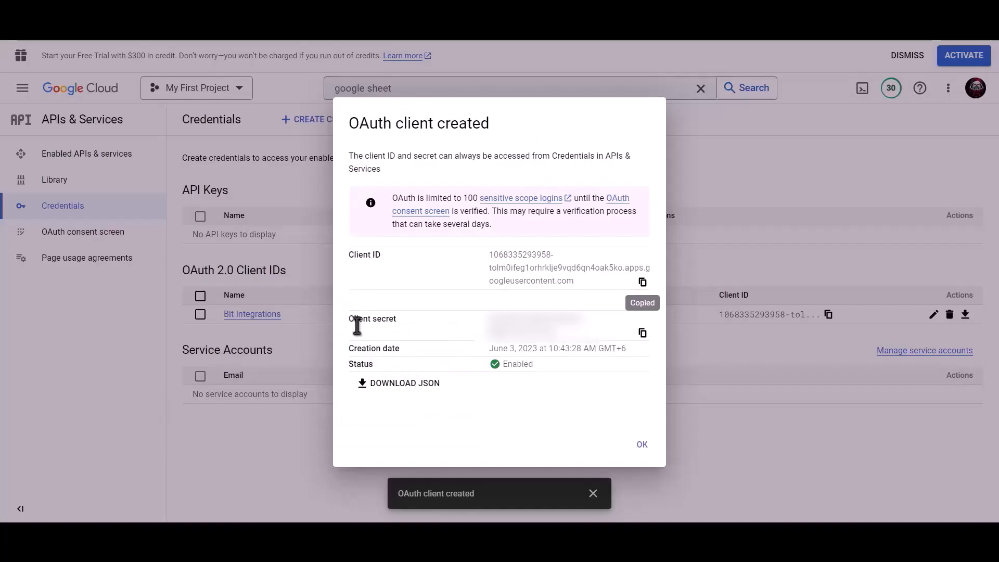
click(643, 334)
key(ctrl+Tab)
click(218, 448)
key(ctrl+v)
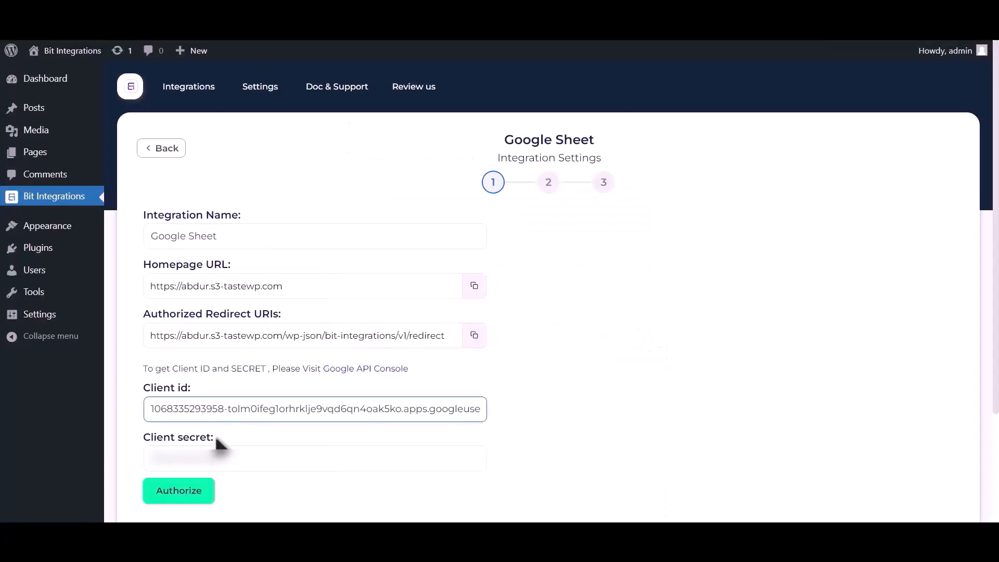
click(223, 457)
key(ctrl+v)
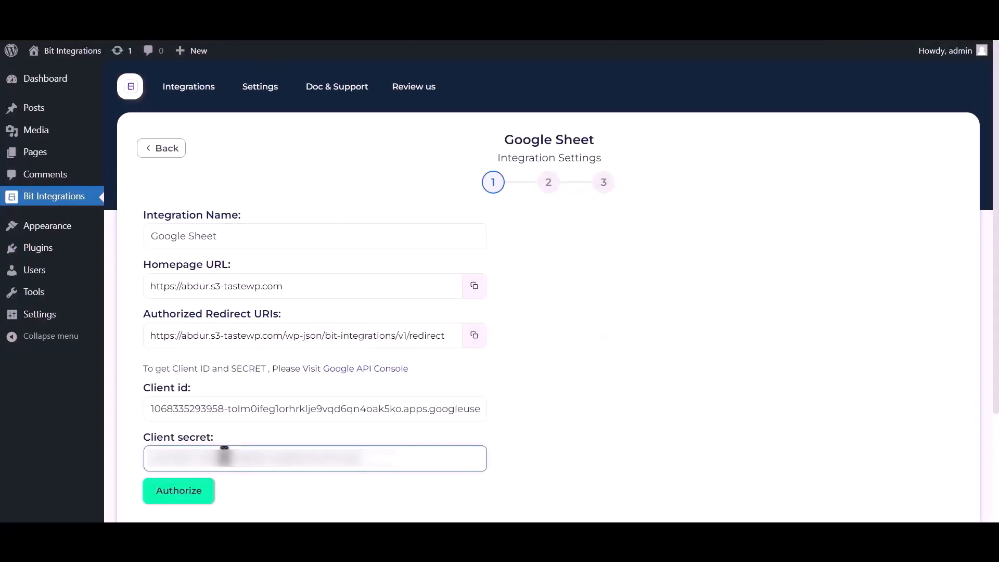
Sign in with the Google account, bypass the unverified-app warning for s3-tastewp.com, and allow Google Drive access.
click(188, 496)
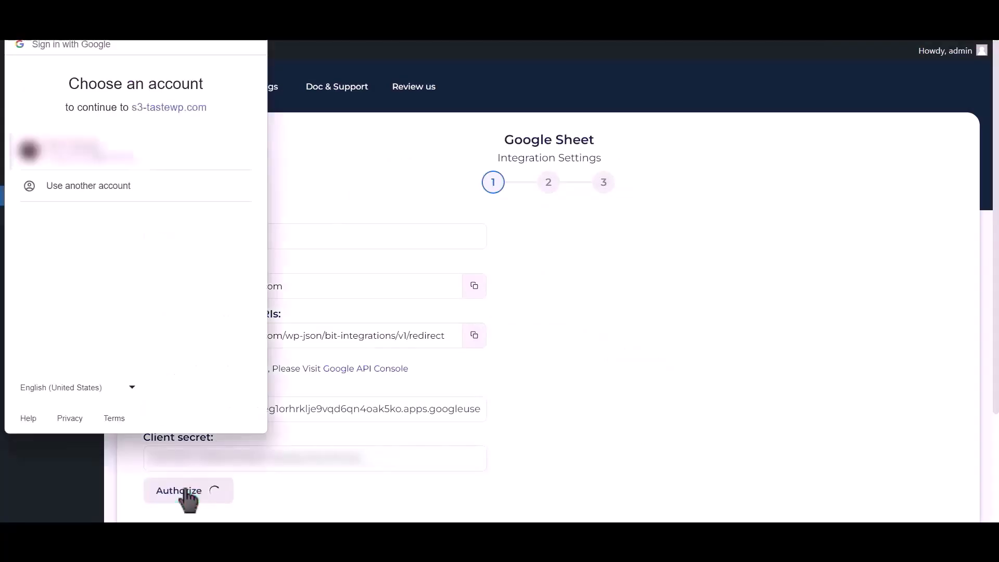
click(124, 156)
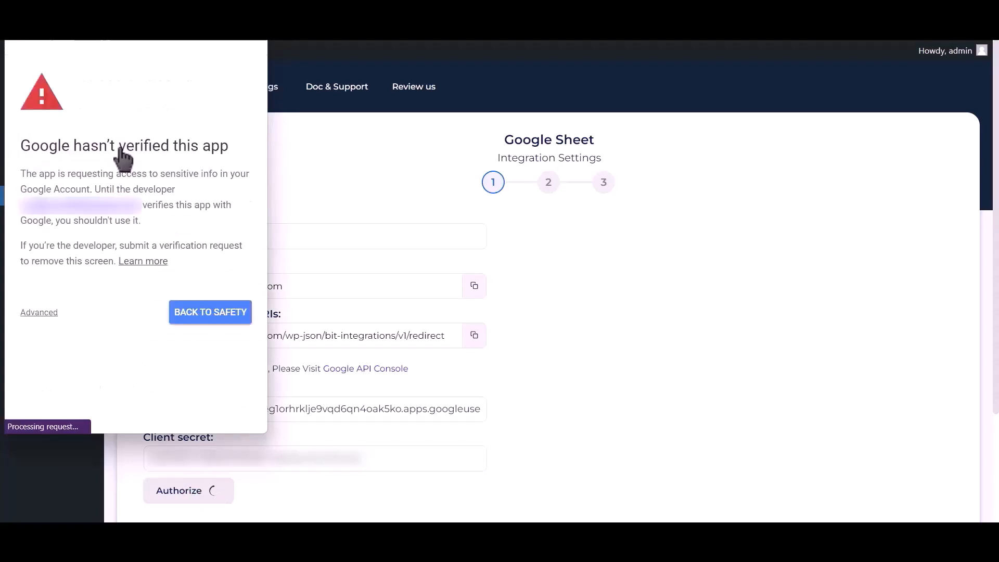
click(44, 313)
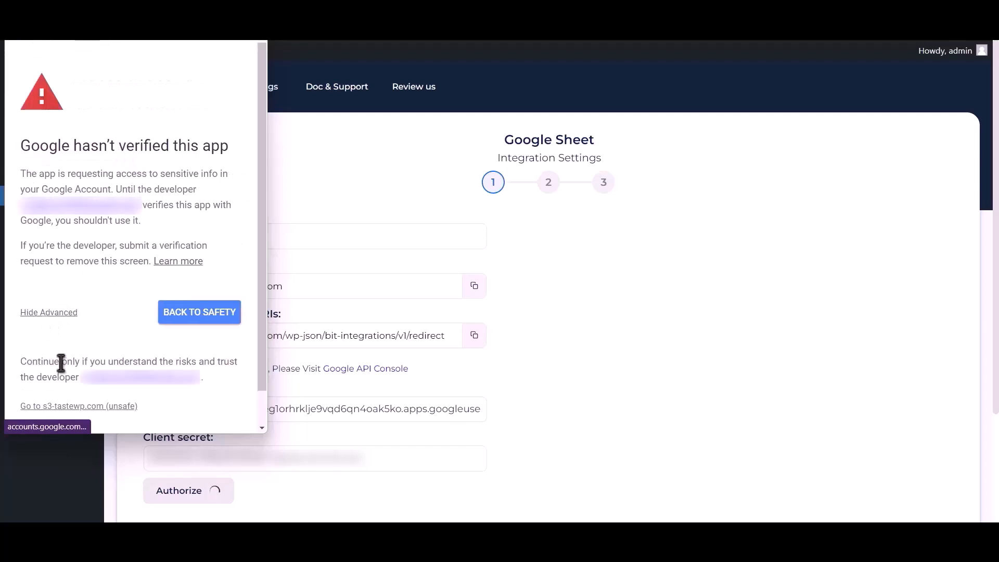
click(76, 406)
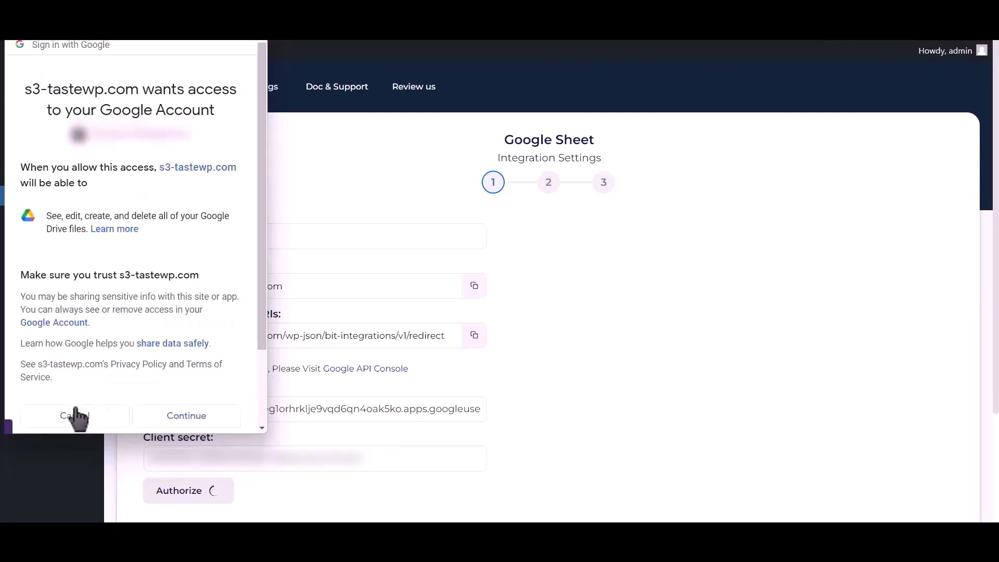
click(186, 416)
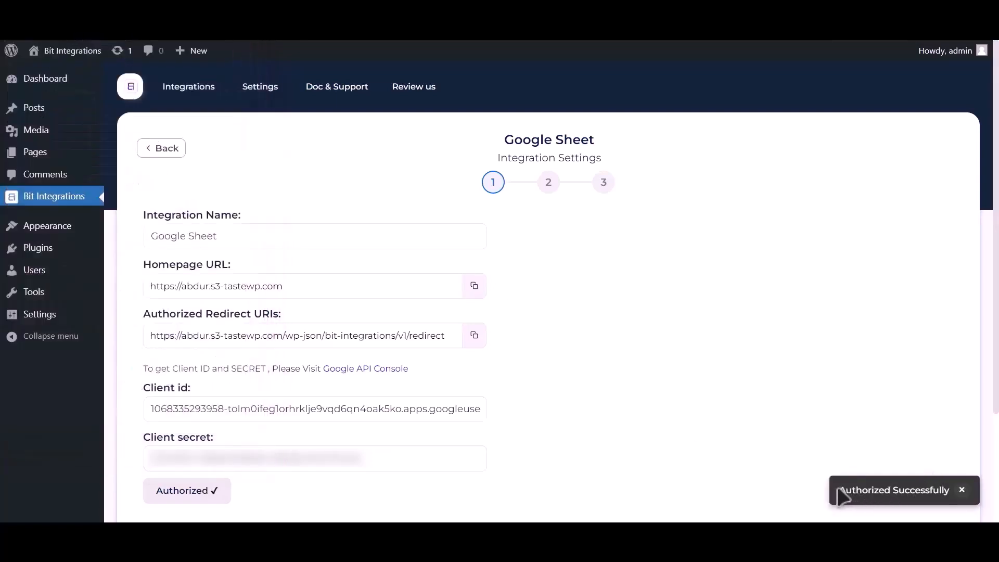
Select spreadsheet Post_Google_Sheet and worksheet Sheet1 as the Google Sheet target.
scroll(720, 375, down, 3)
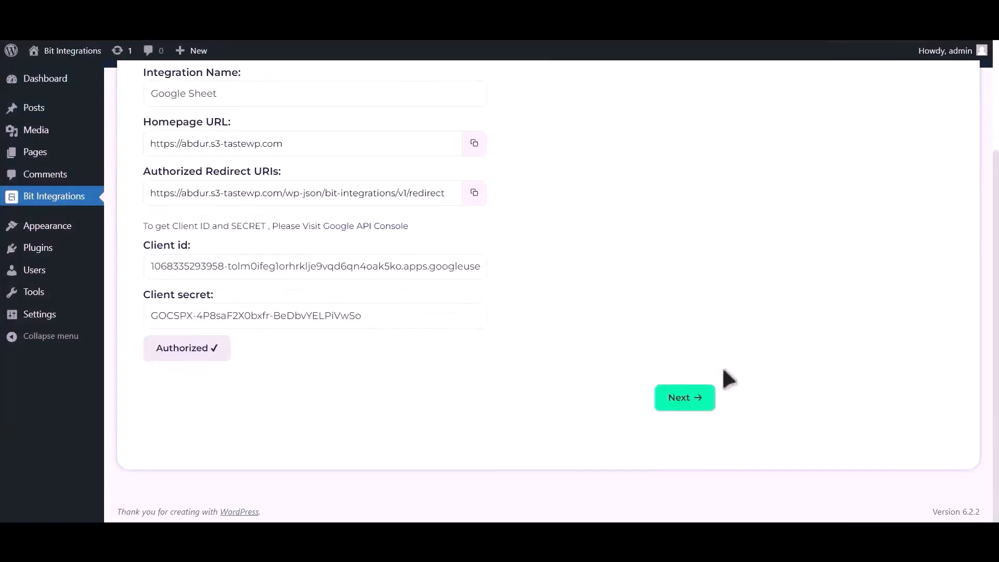
click(692, 397)
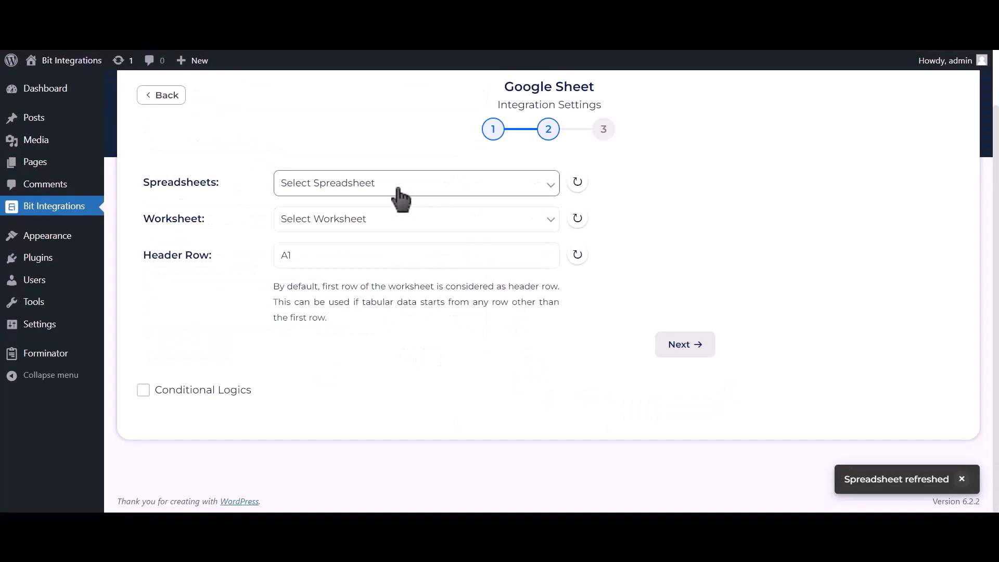
click(467, 191)
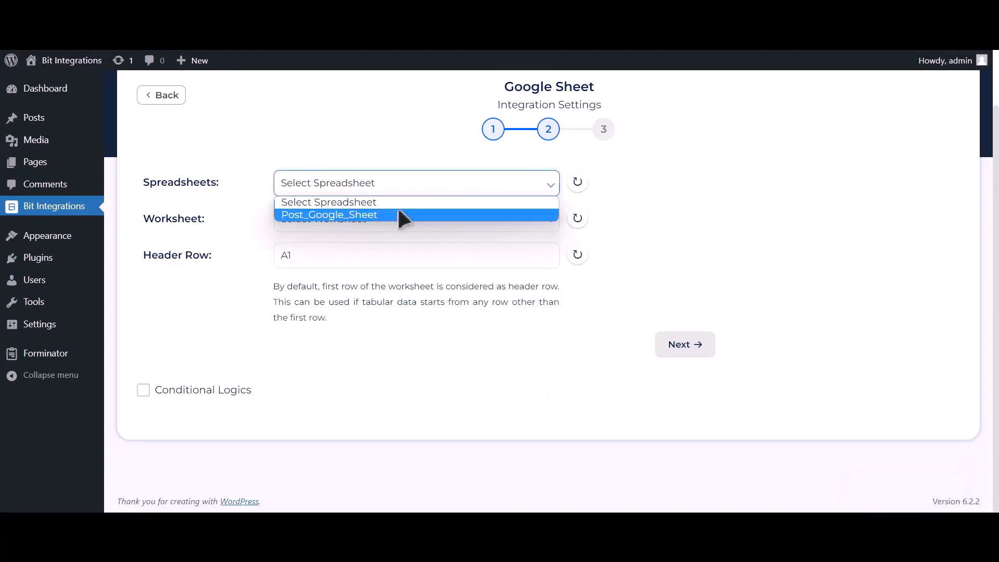
click(436, 214)
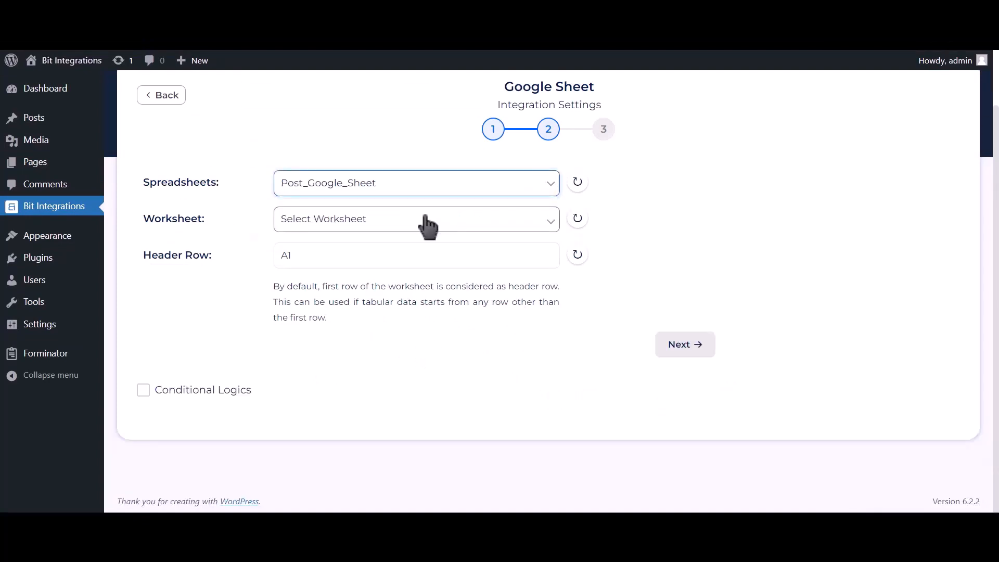
click(425, 221)
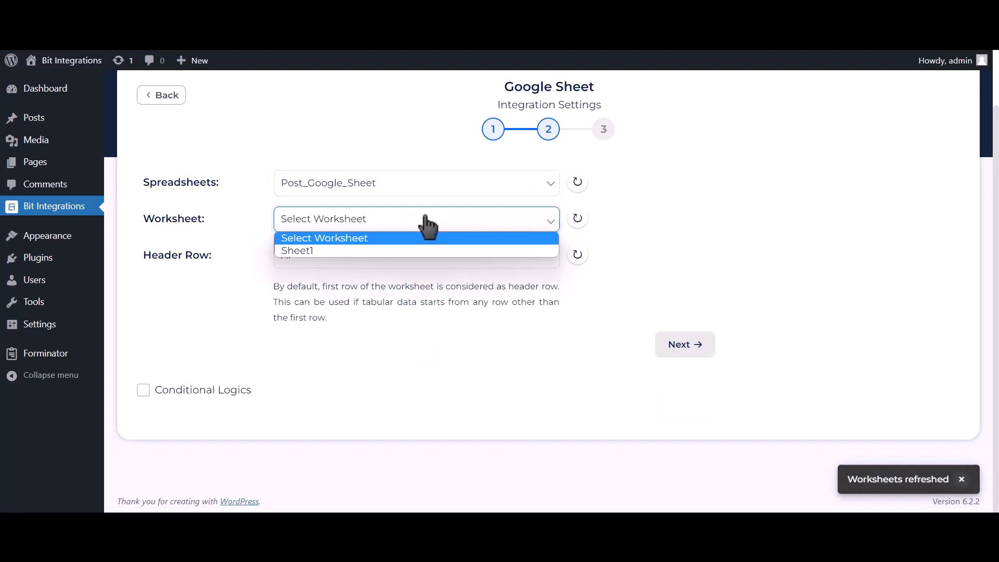
click(349, 250)
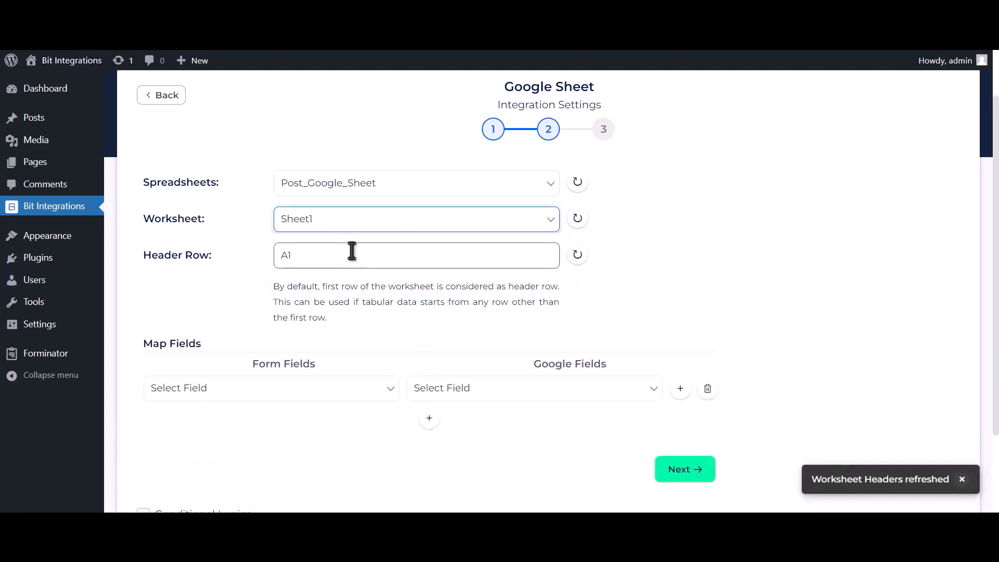
click(351, 249)
Map form field Name-1 to the Name column and Email Address-1 to Email Address.
scroll(370, 296, down, 2)
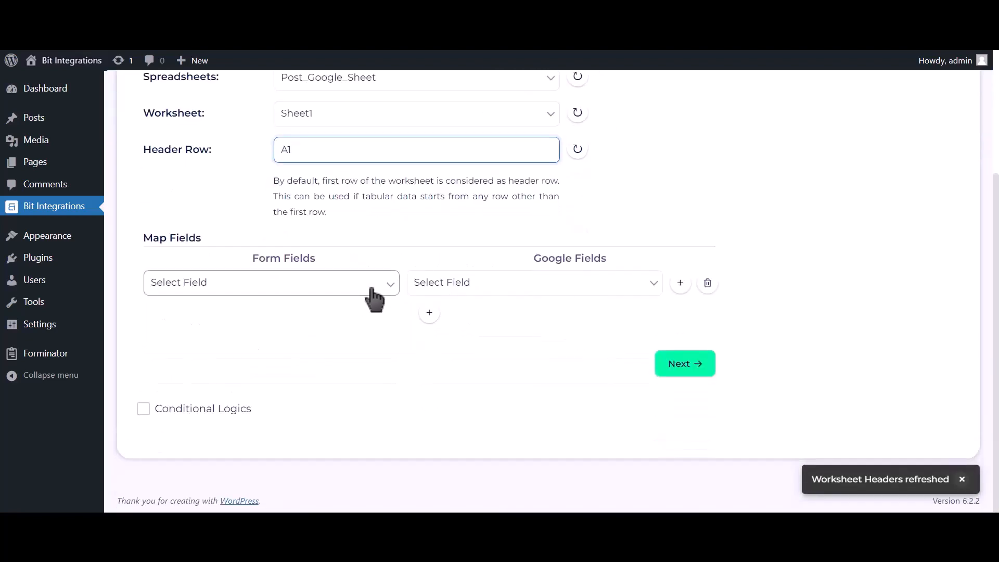
click(439, 292)
click(432, 314)
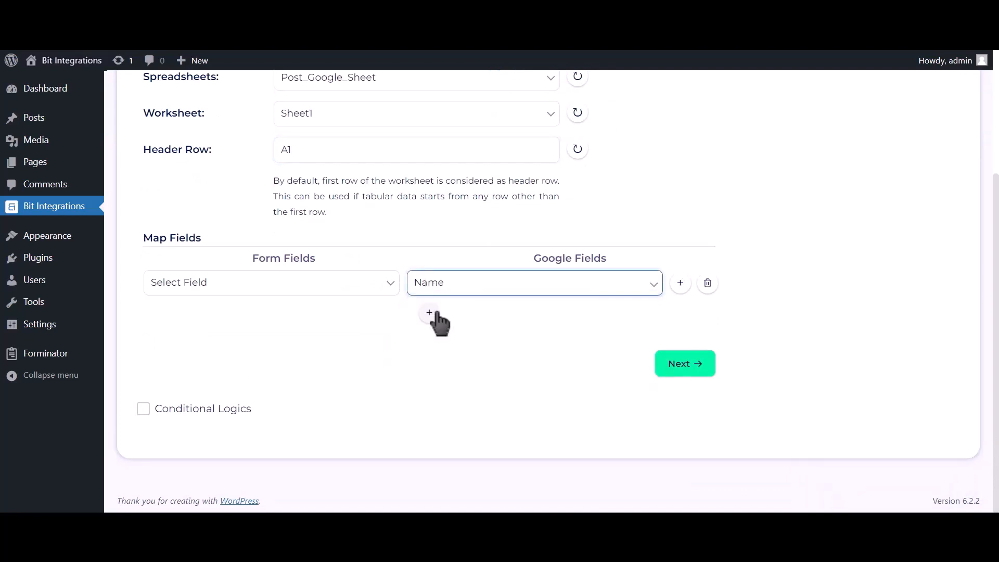
click(364, 287)
click(290, 328)
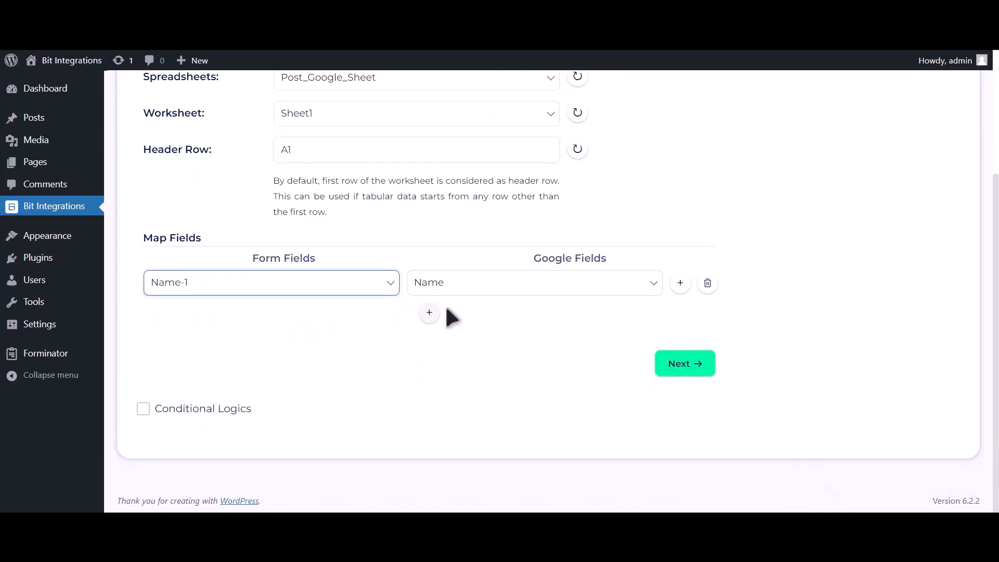
click(429, 313)
click(451, 319)
click(451, 359)
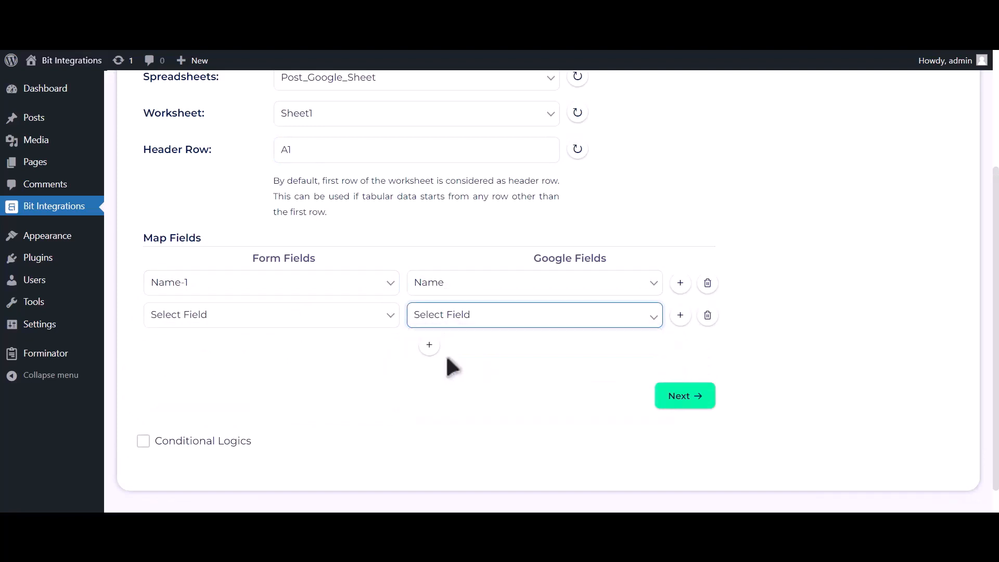
click(302, 318)
click(271, 371)
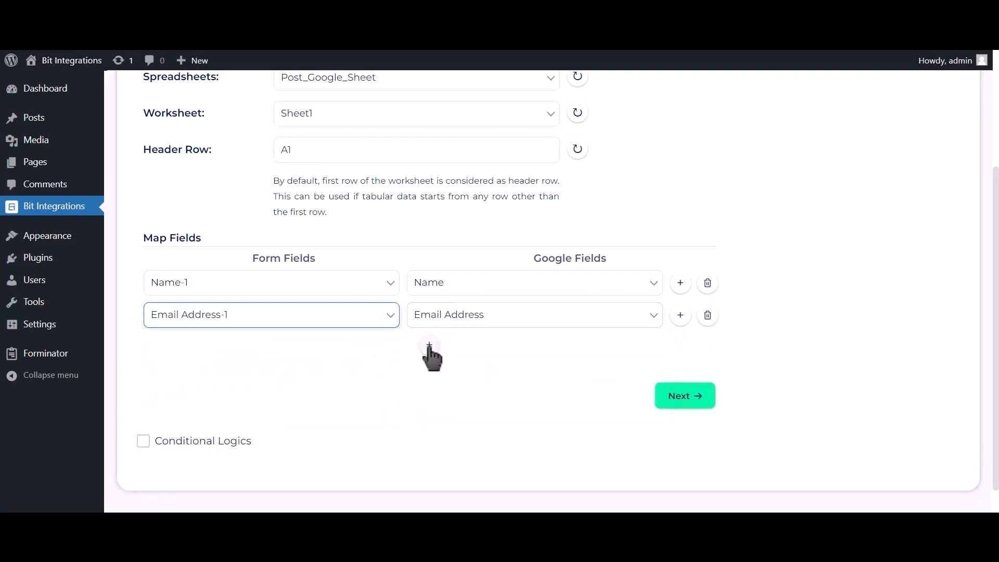
Add a third mapping row pairing Phone Number-1 with the Phone Number column.
click(429, 345)
click(451, 347)
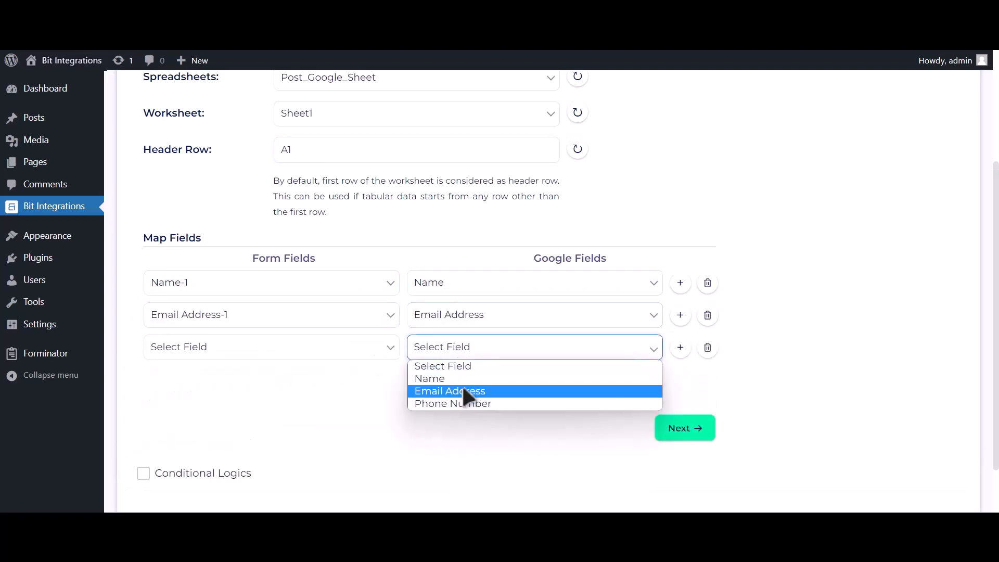
click(459, 404)
click(366, 356)
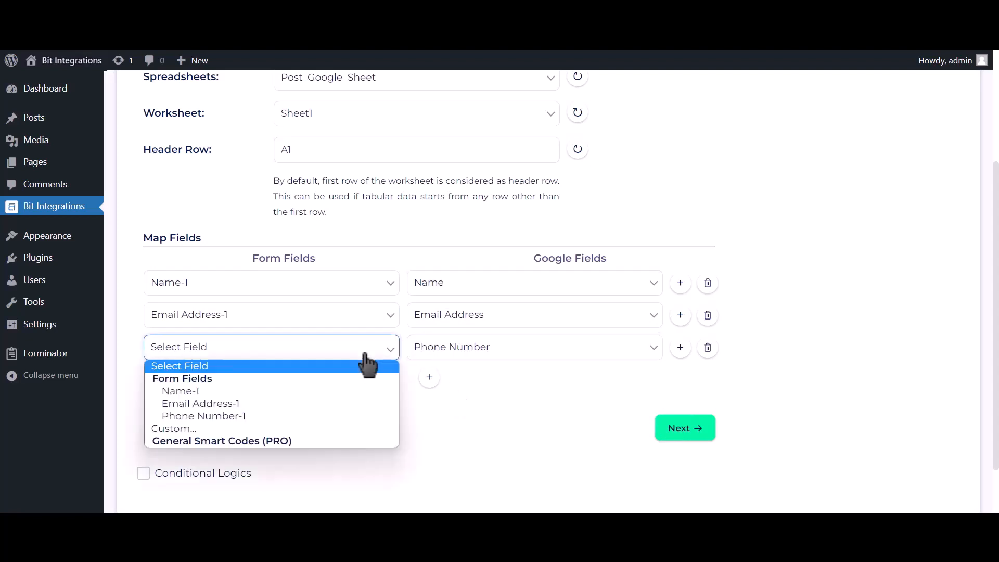
click(321, 409)
Enable Conditional Logics for the integration.
scroll(312, 400, down, 1)
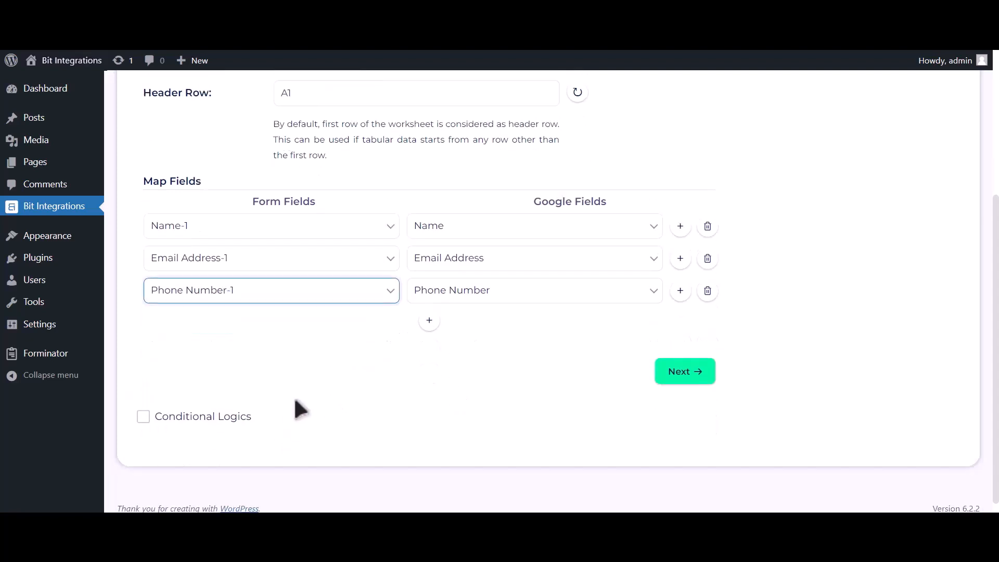
click(219, 409)
scroll(238, 399, down, 1)
scroll(213, 349, down, 1)
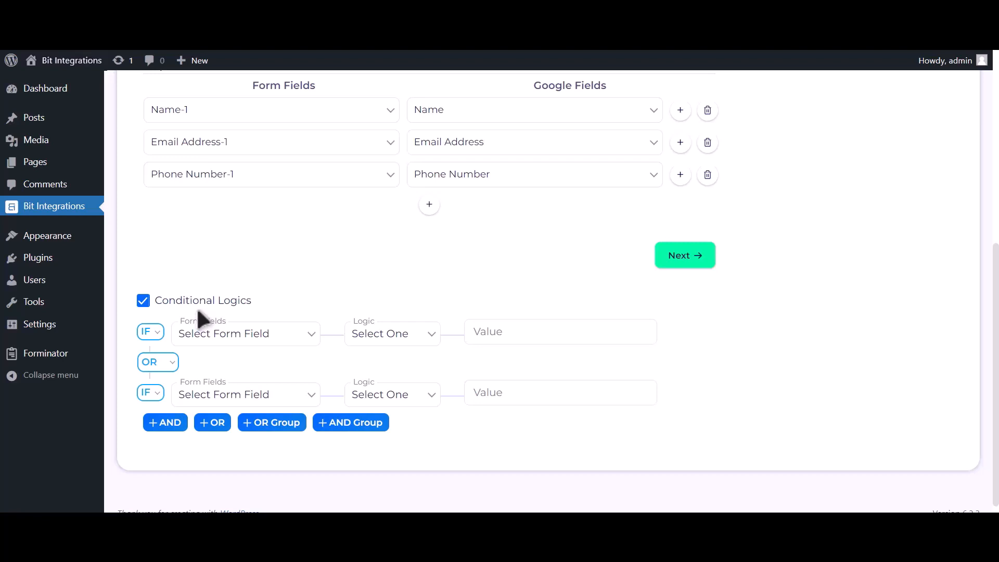
Turn Conditional Logics off, save the Google Sheet integration, and start a new Fluent Support ticket.
click(200, 303)
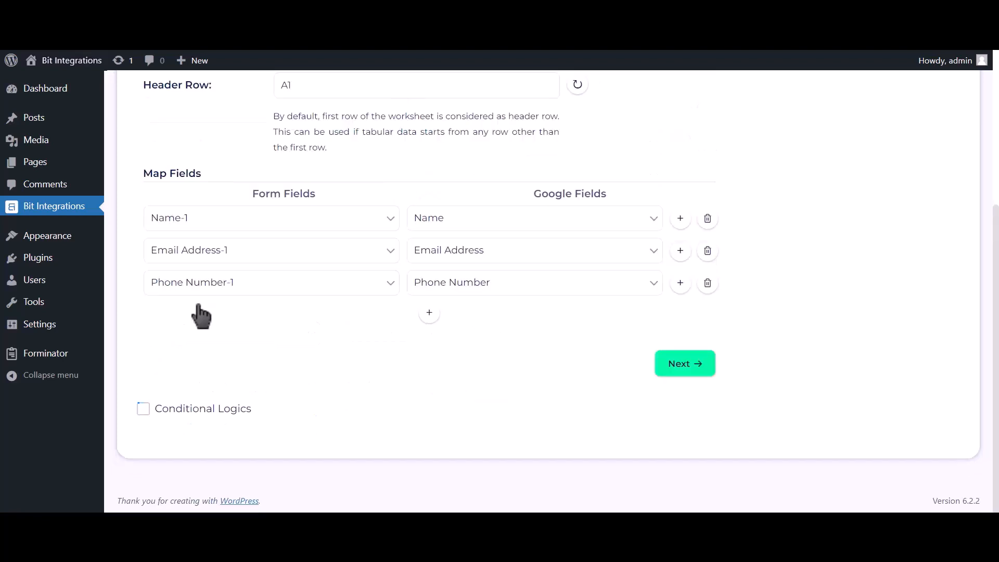
click(687, 370)
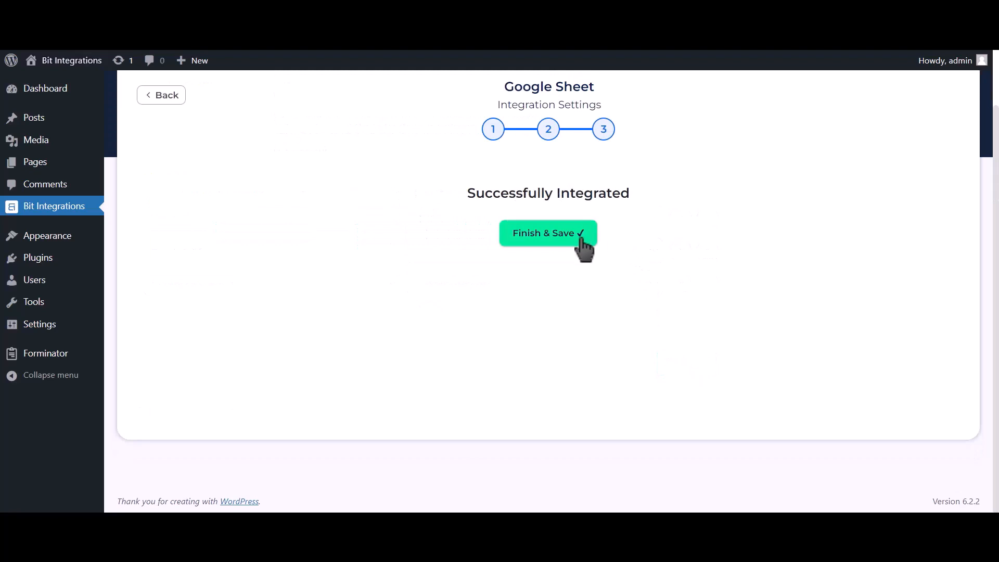
click(581, 239)
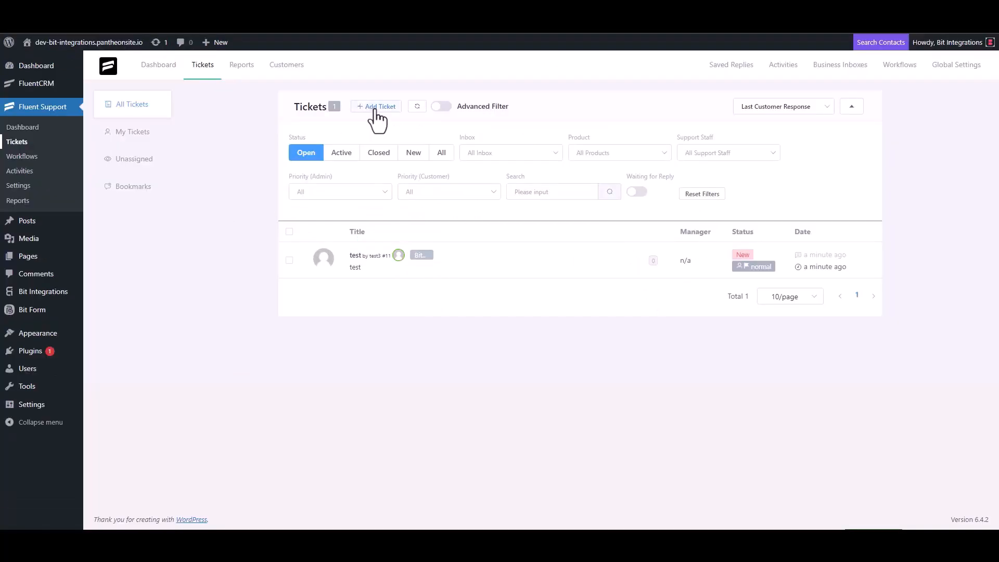
click(378, 109)
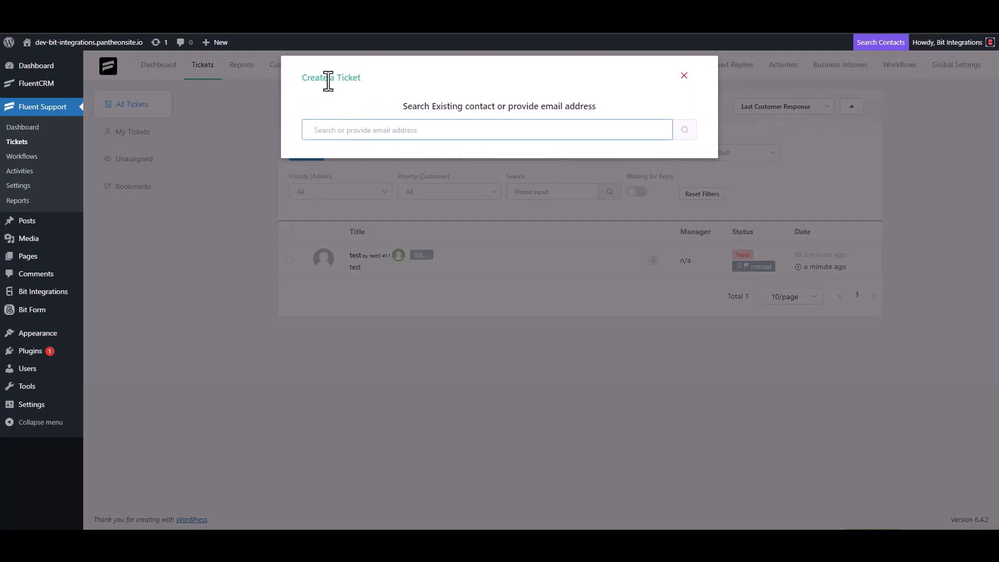
Search for the support e-mail as a contact, then choose to create a new contact.
triple_click(366, 129)
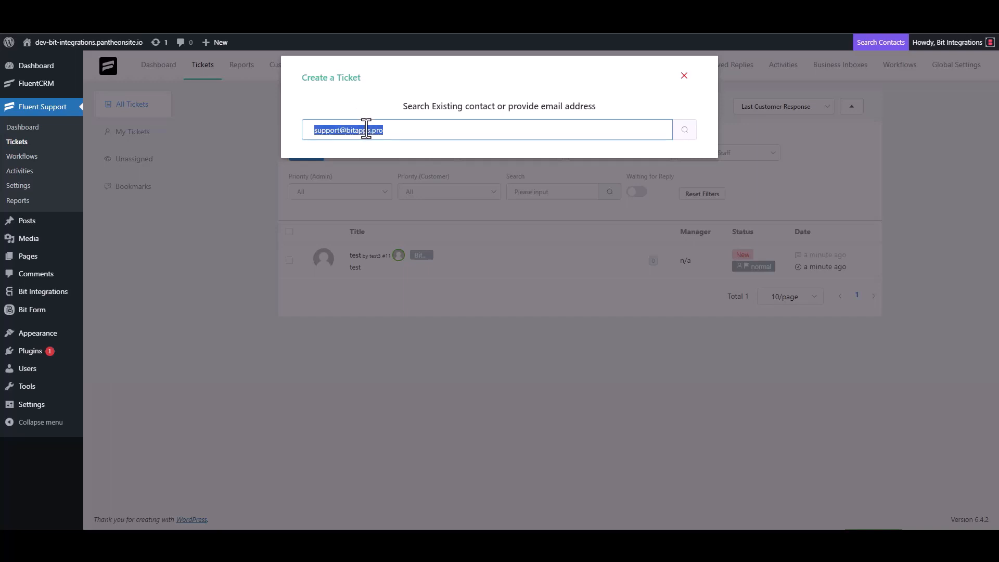
click(400, 131)
click(683, 131)
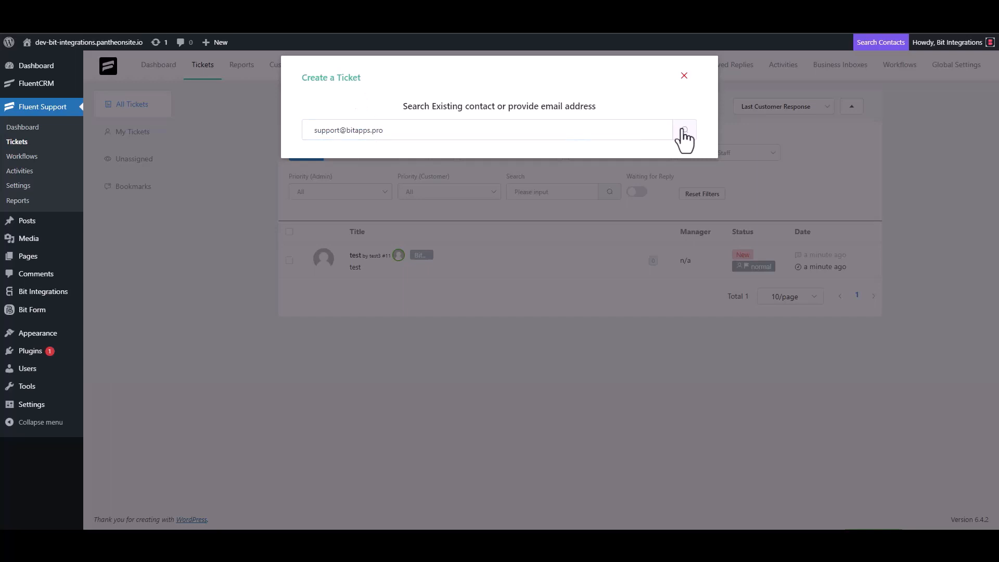
click(363, 204)
Enter first name 'Bit Integrations' and the support e-mail for the new contact, then continue.
click(320, 206)
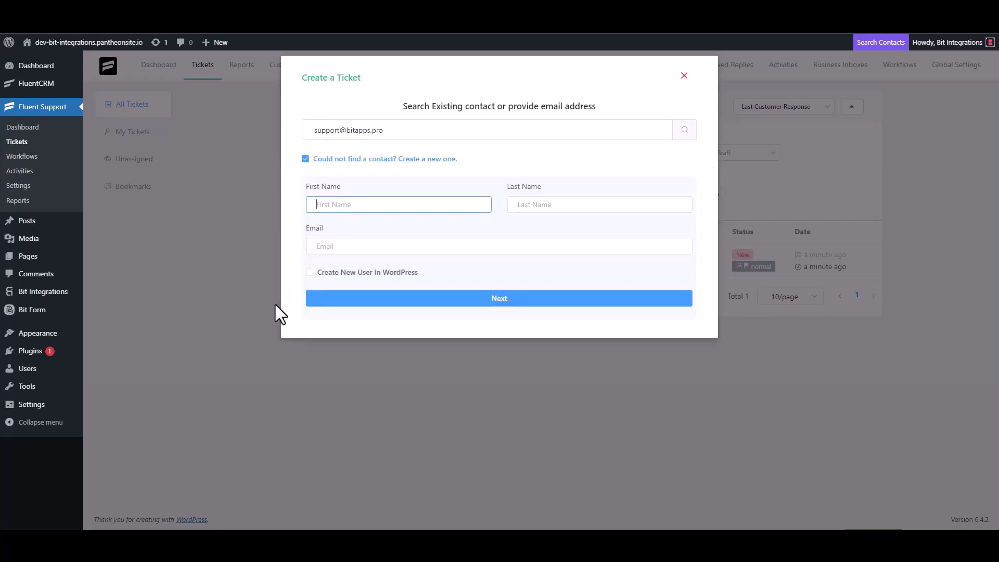
text(Bit Integrations)
click(353, 246)
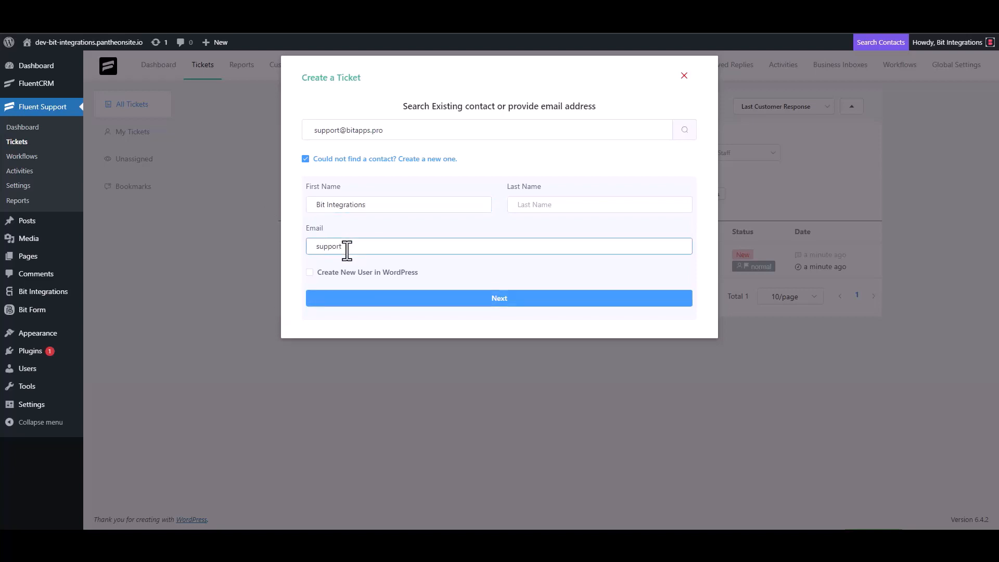
click(499, 298)
Clear the stray test text and set the ticket subject to 'Bit Integrations'.
click(502, 187)
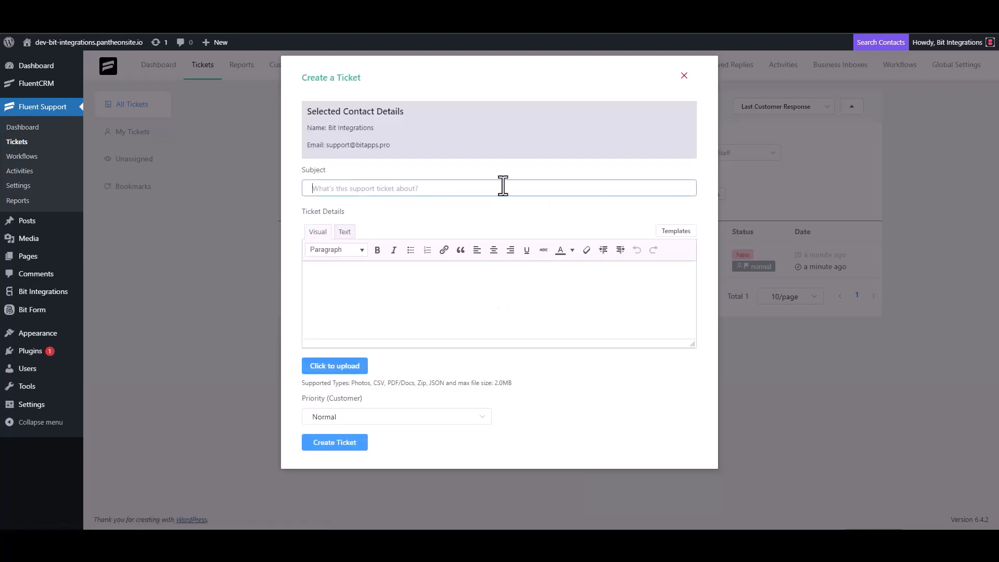
text(test)
click(345, 296)
text(t)
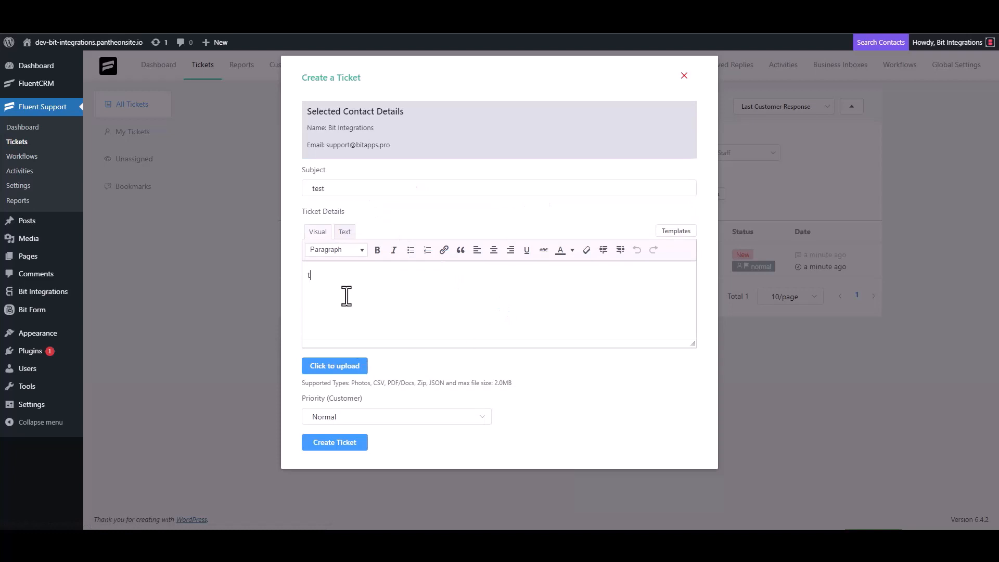
double_click(331, 189)
key(BackSpace)
click(333, 292)
key(BackSpace)
click(345, 190)
text(Bit)
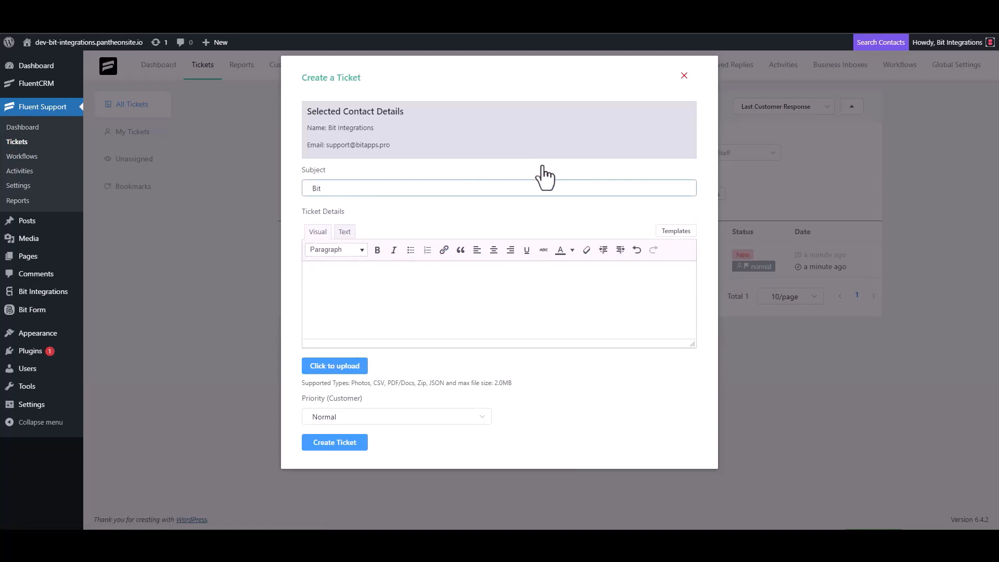
text( Integrations)
Copy the subject into Ticket Details and create the ticket.
key(ctrl+a)
key(ctrl+c)
click(357, 272)
key(ctrl+v)
click(353, 448)
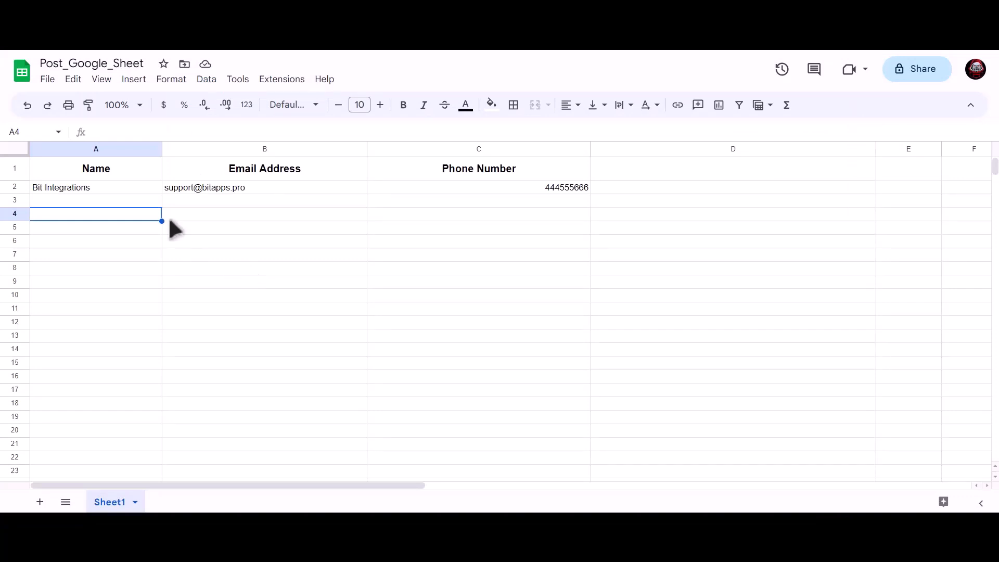
Inspect cells A2, B2 and C2 for the new row's name, e-mail and phone number.
key(Up)
key(Up)
click(209, 188)
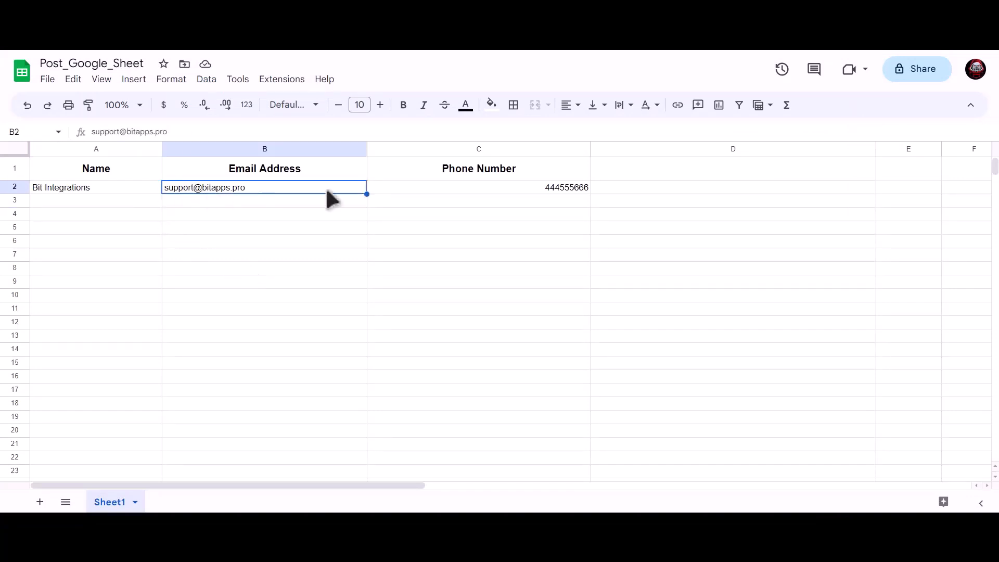
click(472, 188)
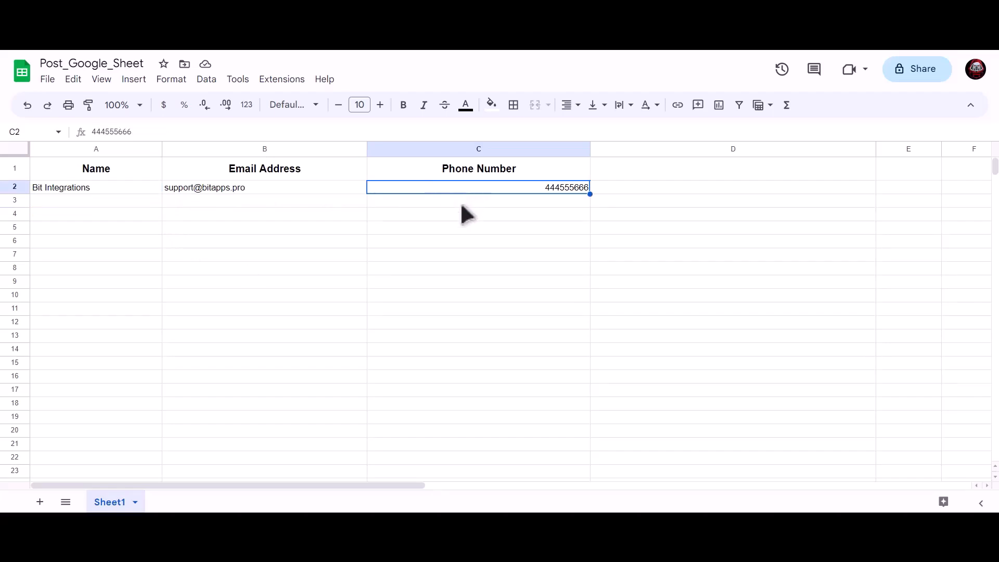
click(290, 240)
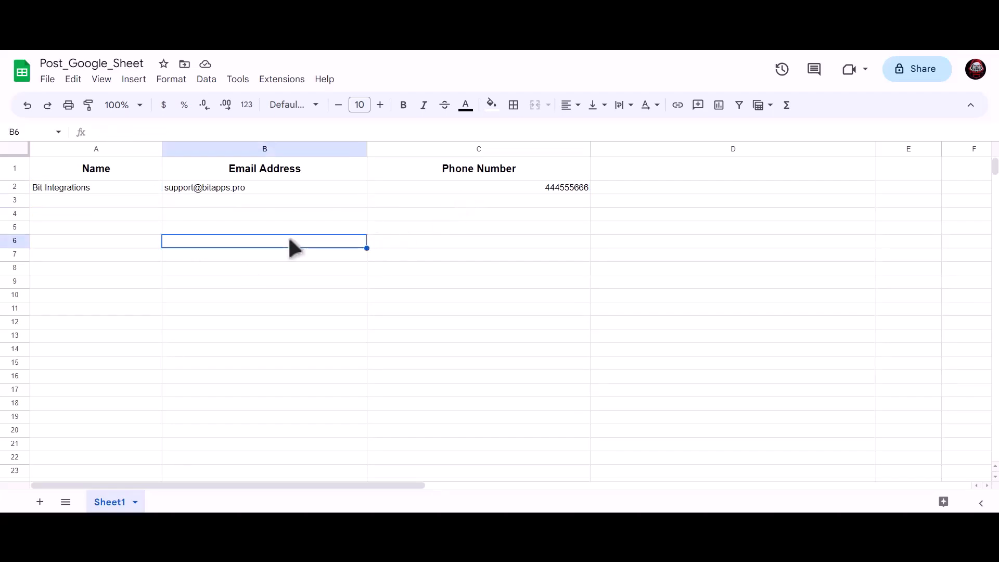